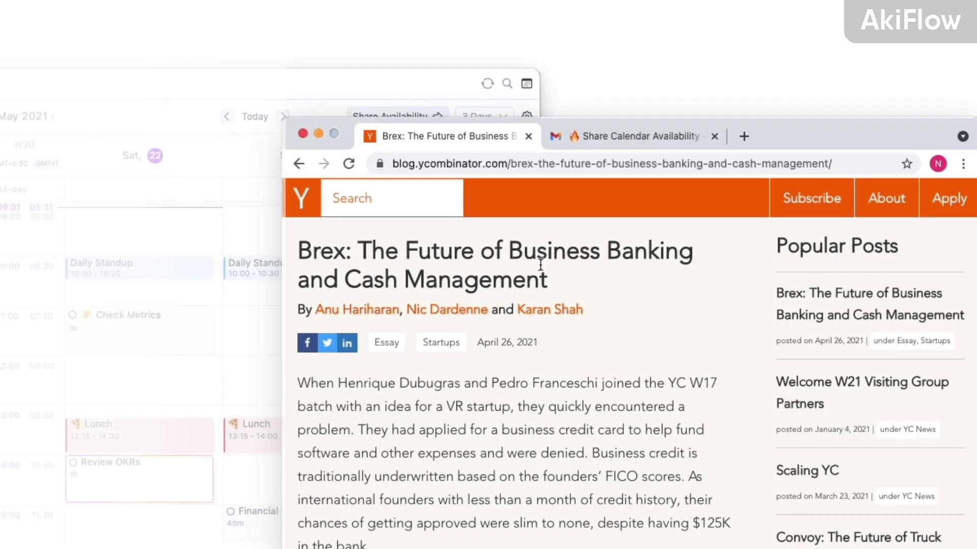
Capture the Brex article's title as a new task in the Akiflow Inbox
{"action": "triple_click", "coordinate": [530, 270]}
{"action": "key", "text": "super+shift+space"}
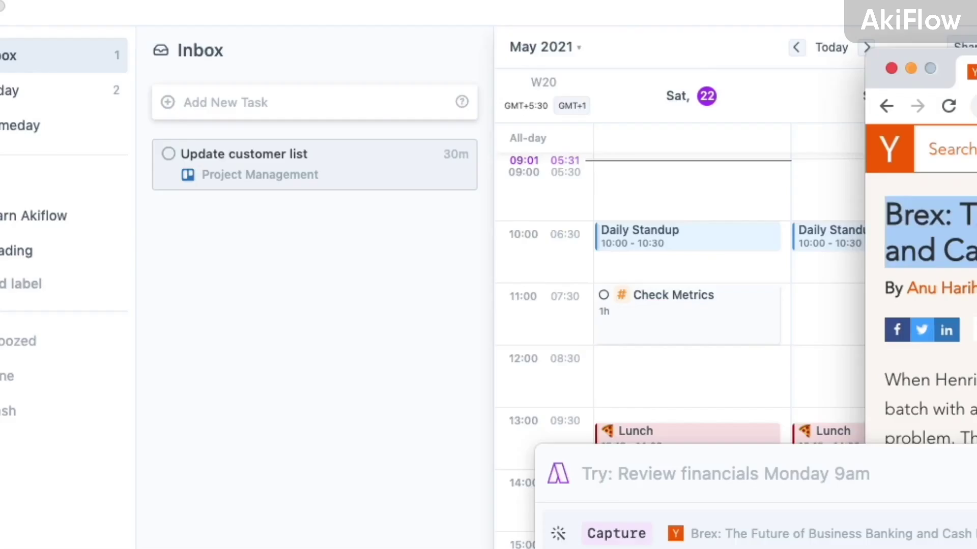
{"action": "key", "text": "Return"}
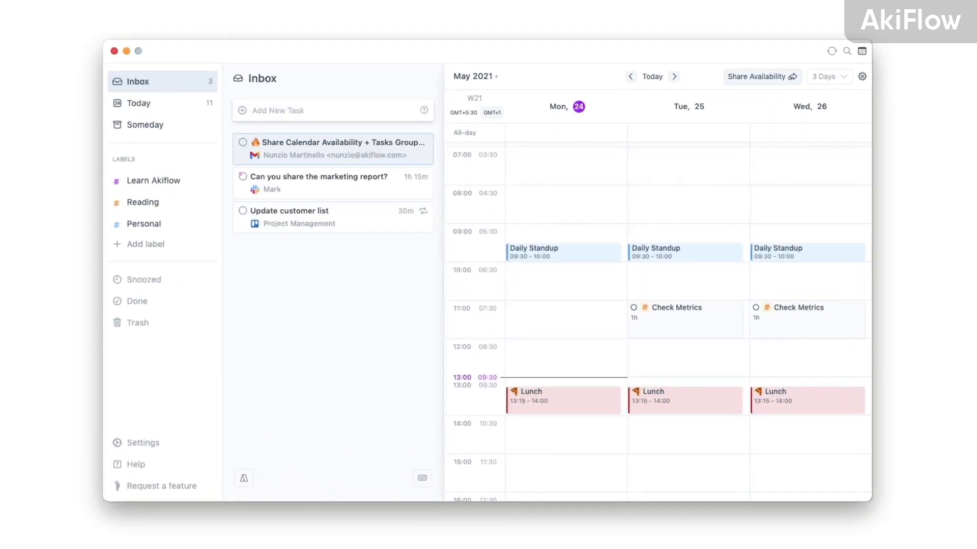
Snooze Share Calendar to tomorrow, plan the marketing report today at 15:00, last task to Someday
{"action": "type", "text": "s"}
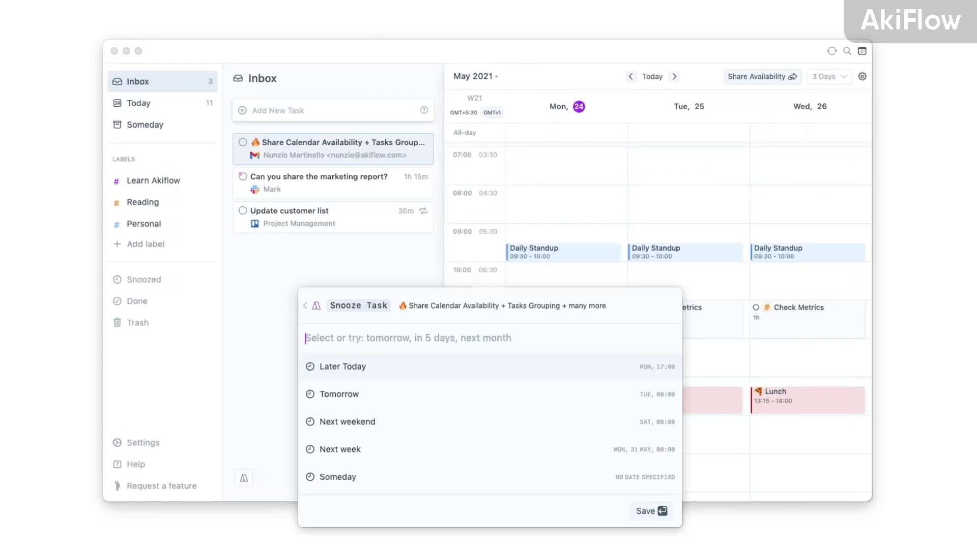
{"action": "type", "text": "tomo"}
{"action": "key", "text": "Return"}
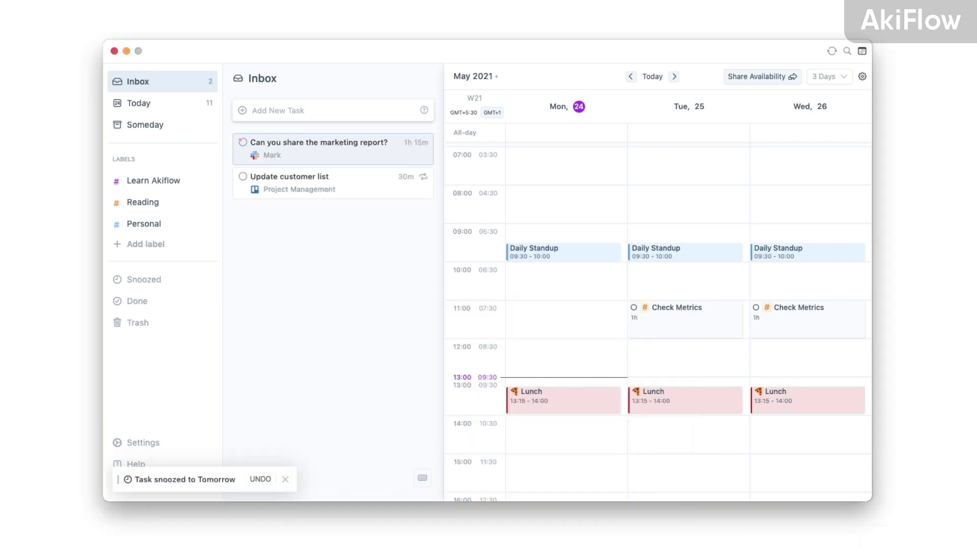
{"action": "type", "text": "ptod"}
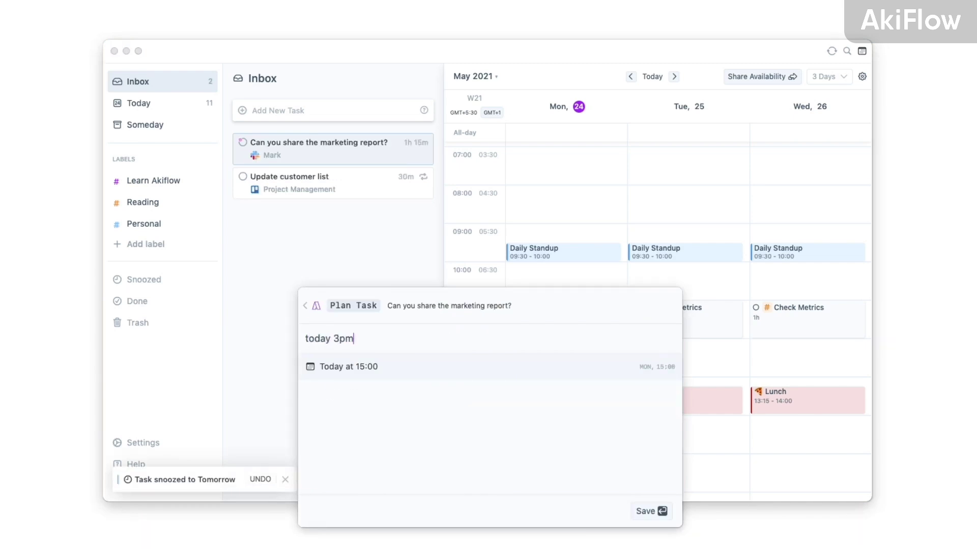
{"action": "key", "text": "Return"}
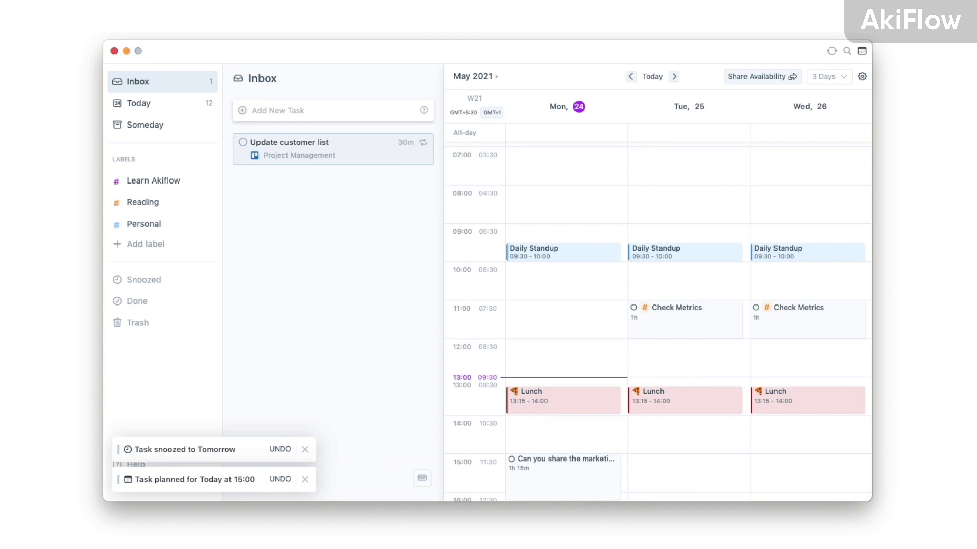
{"action": "key", "text": "shift+s"}
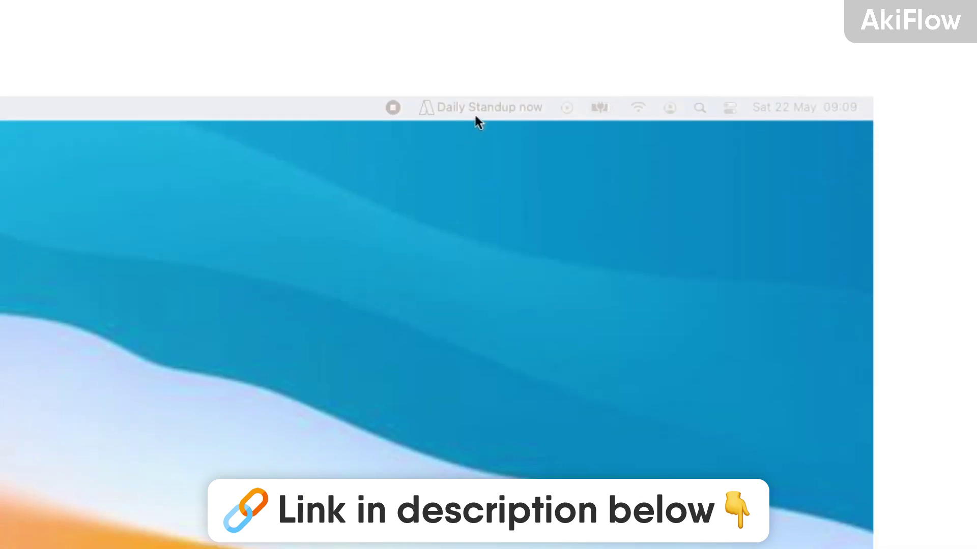
{"action": "left_click", "coordinate": [478, 108]}
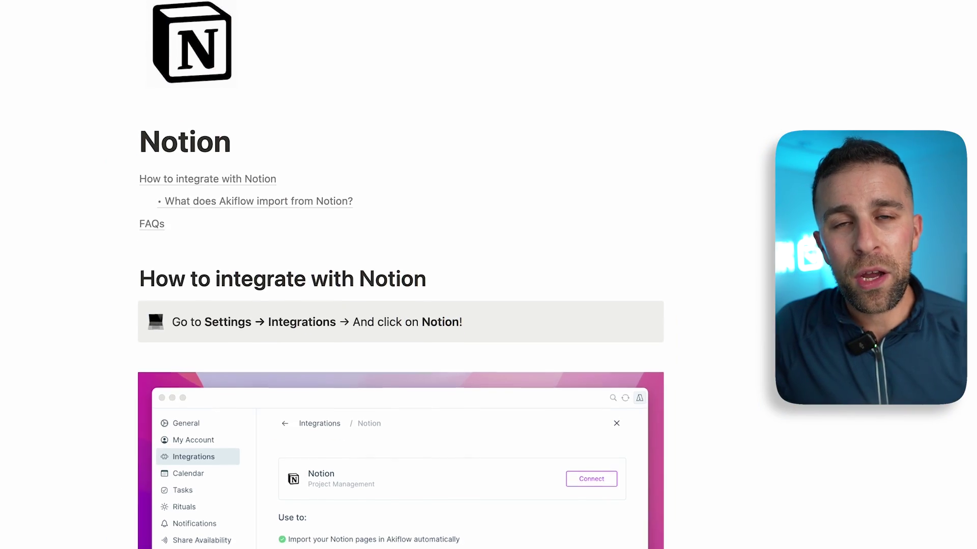
Read down the Notion help article through its connect and page-access instructions
{"action": "scroll", "coordinate": [401, 274], "scroll_direction": "down", "scroll_amount": 3}
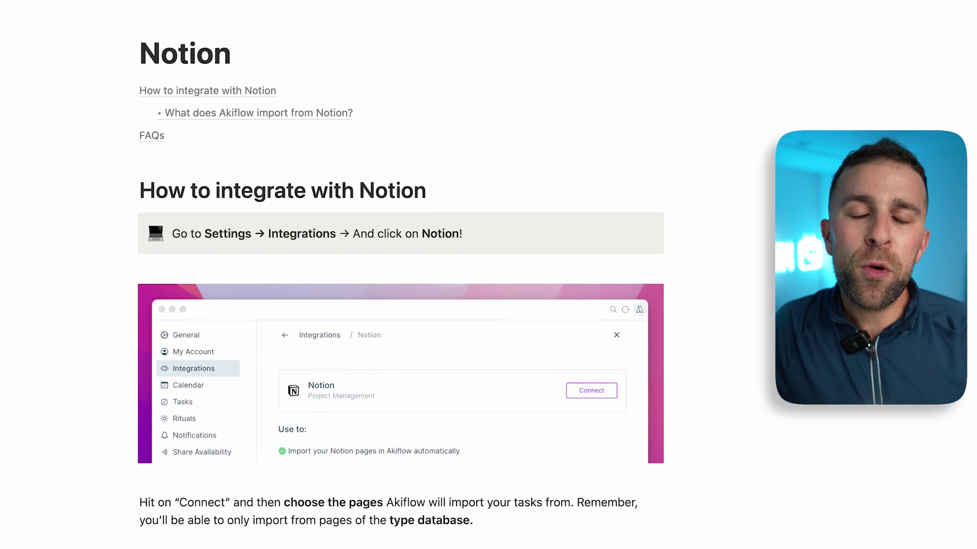
{"action": "scroll", "coordinate": [401, 275], "scroll_direction": "down", "scroll_amount": 3}
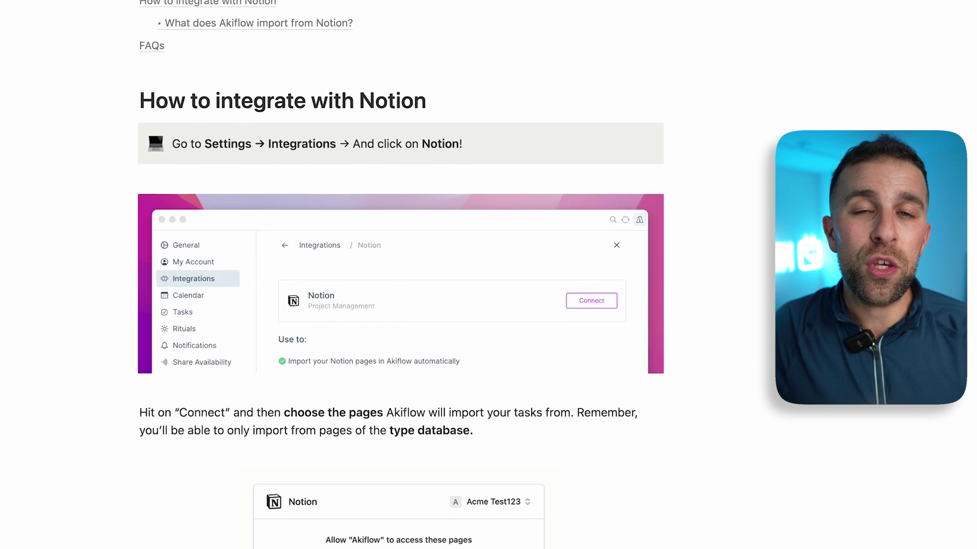
{"action": "scroll", "coordinate": [400, 275], "scroll_direction": "down", "scroll_amount": 3}
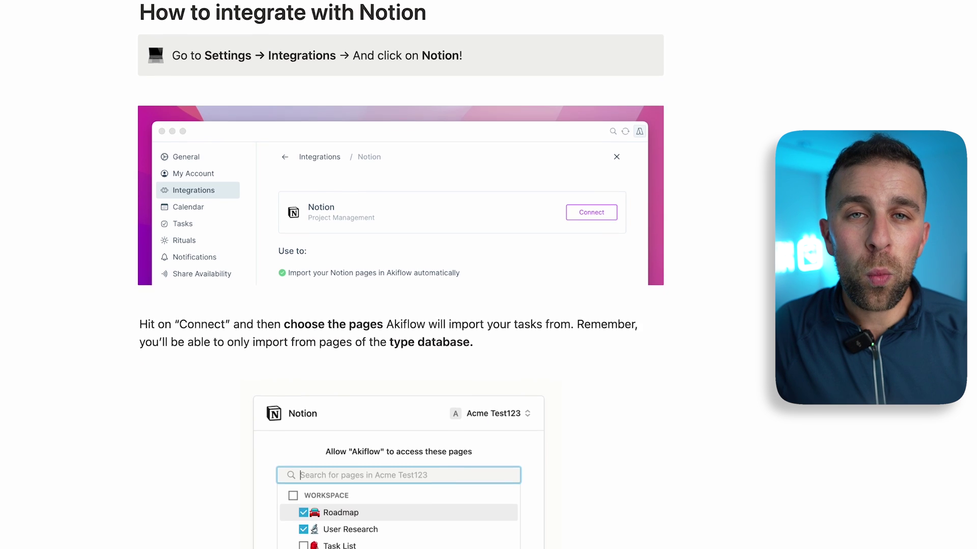
{"action": "scroll", "coordinate": [400, 275], "scroll_direction": "down", "scroll_amount": 3}
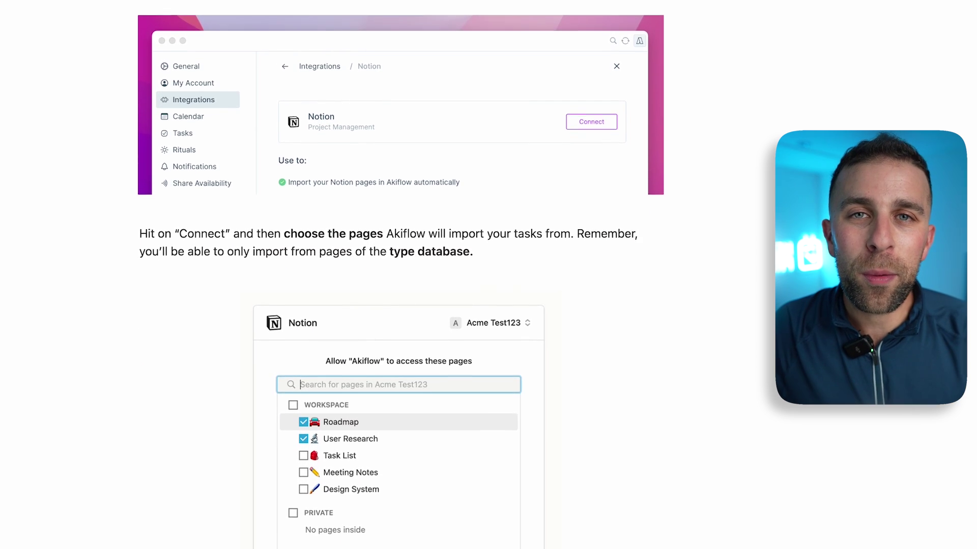
{"action": "scroll", "coordinate": [401, 275], "scroll_direction": "down", "scroll_amount": 3}
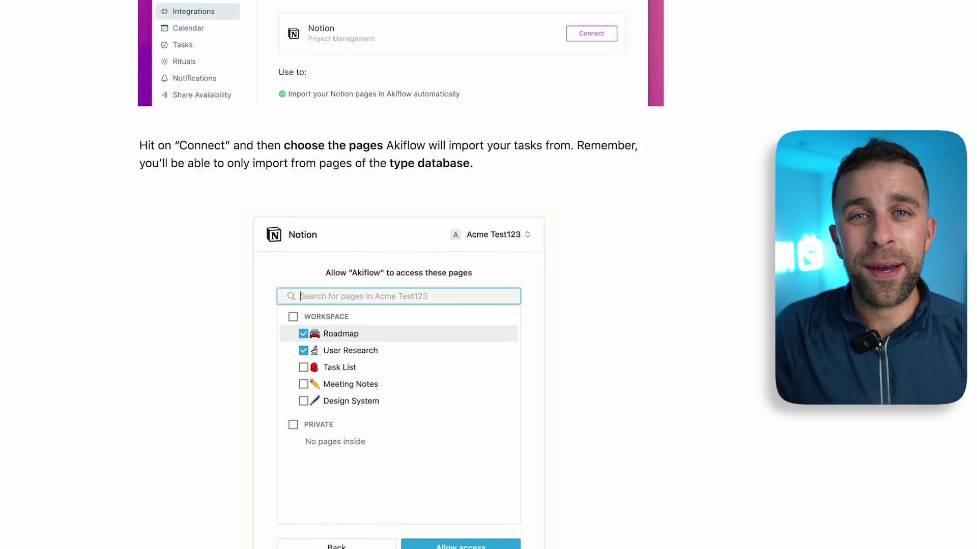
{"action": "scroll", "coordinate": [401, 275], "scroll_direction": "down", "scroll_amount": 2}
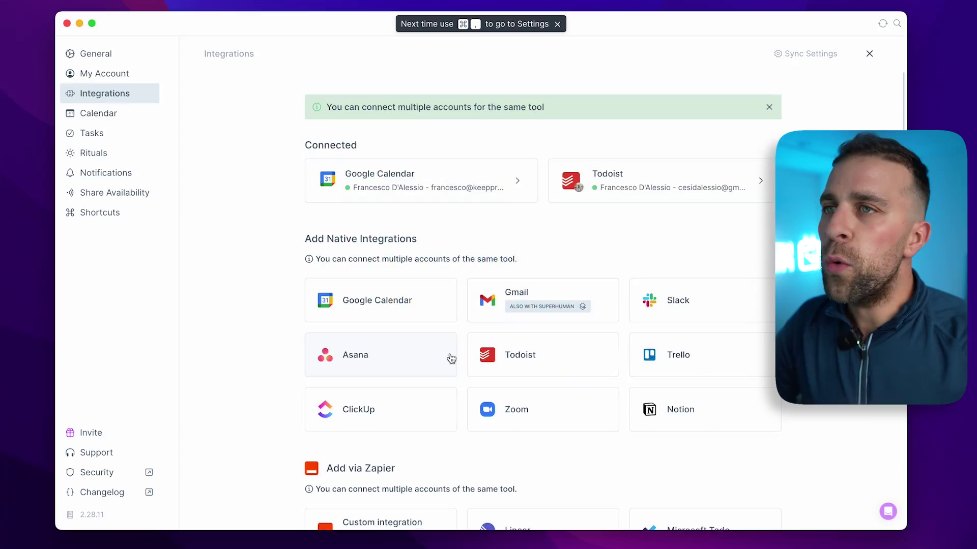
Open the Notion card under Add Native Integrations in the Integrations list
{"action": "scroll", "coordinate": [499, 358], "scroll_direction": "down", "scroll_amount": 1}
{"action": "scroll", "coordinate": [687, 402], "scroll_direction": "down", "scroll_amount": 6}
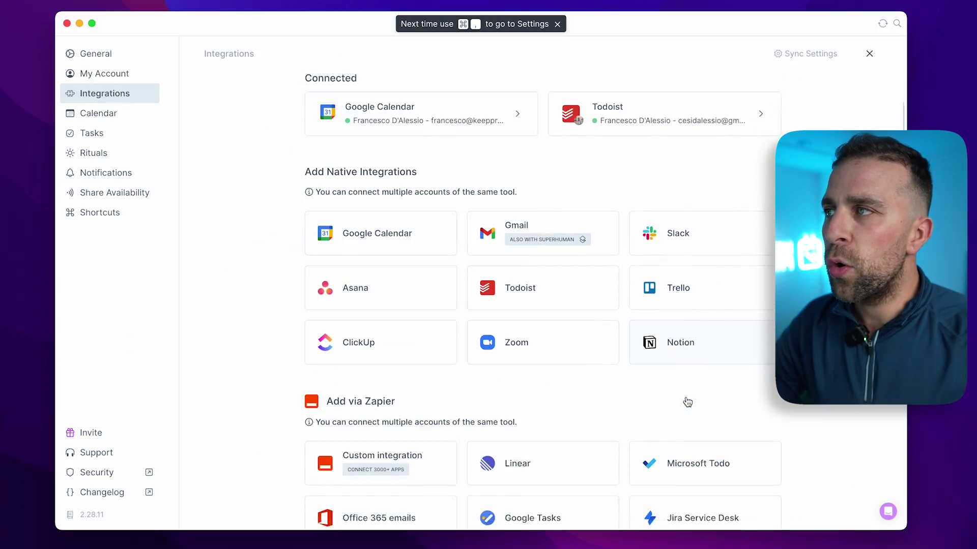
{"action": "scroll", "coordinate": [687, 402], "scroll_direction": "down", "scroll_amount": 5}
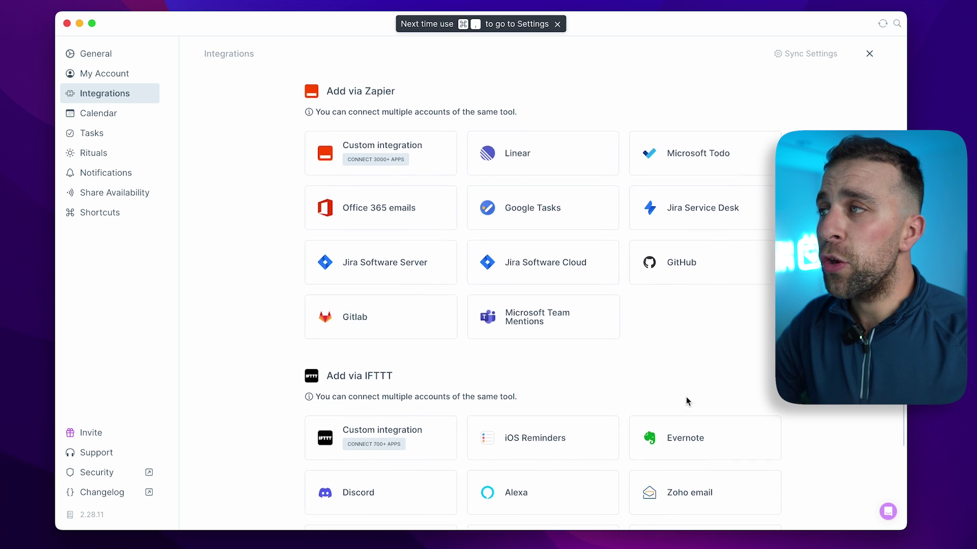
{"action": "scroll", "coordinate": [687, 402], "scroll_direction": "up", "scroll_amount": 11}
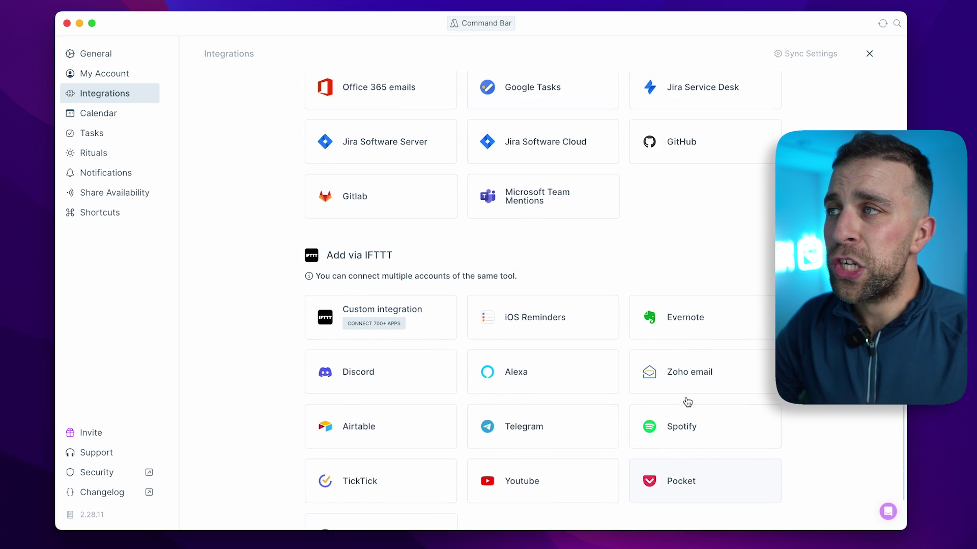
{"action": "left_click", "coordinate": [702, 403]}
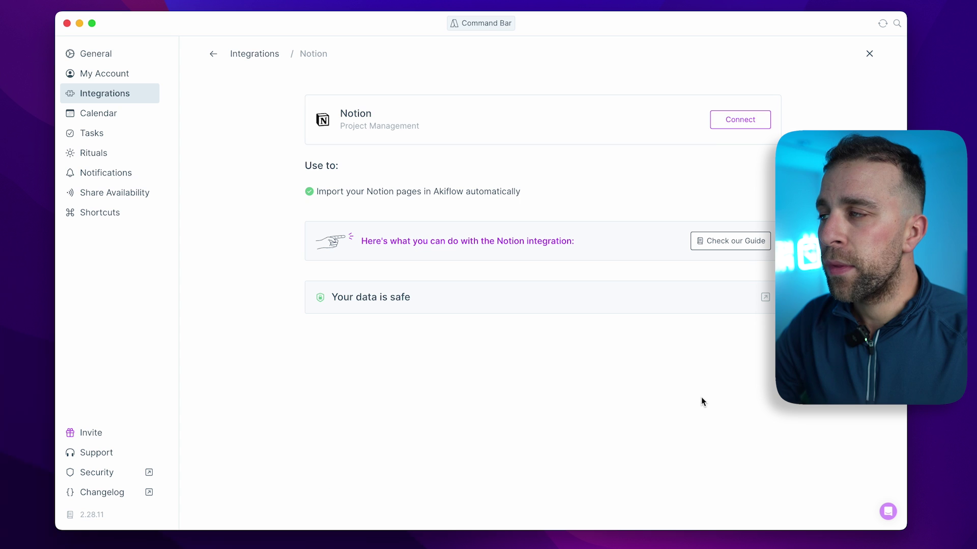
Connect Notion and allow Akiflow access to the checked Content Calendar page
{"action": "left_click", "coordinate": [751, 121]}
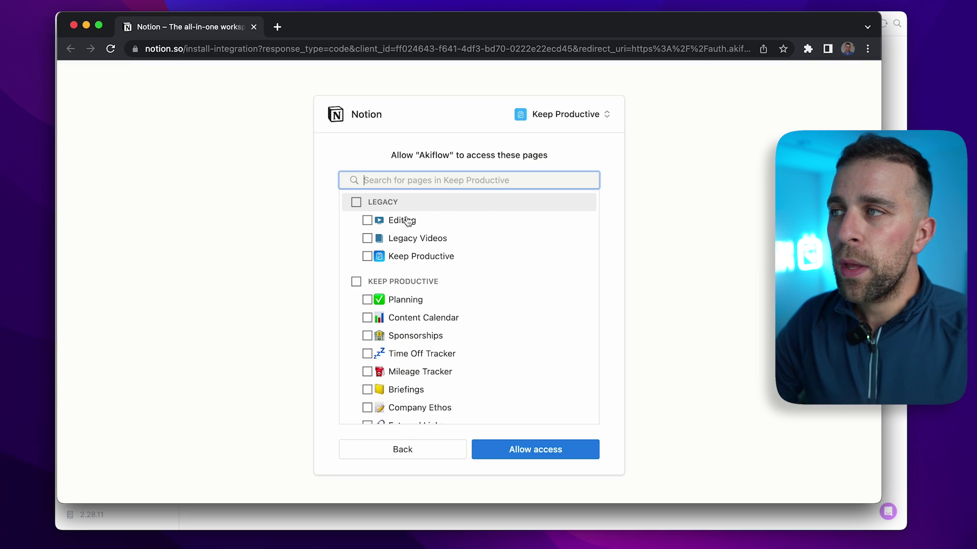
{"action": "scroll", "coordinate": [427, 371], "scroll_direction": "down", "scroll_amount": 2}
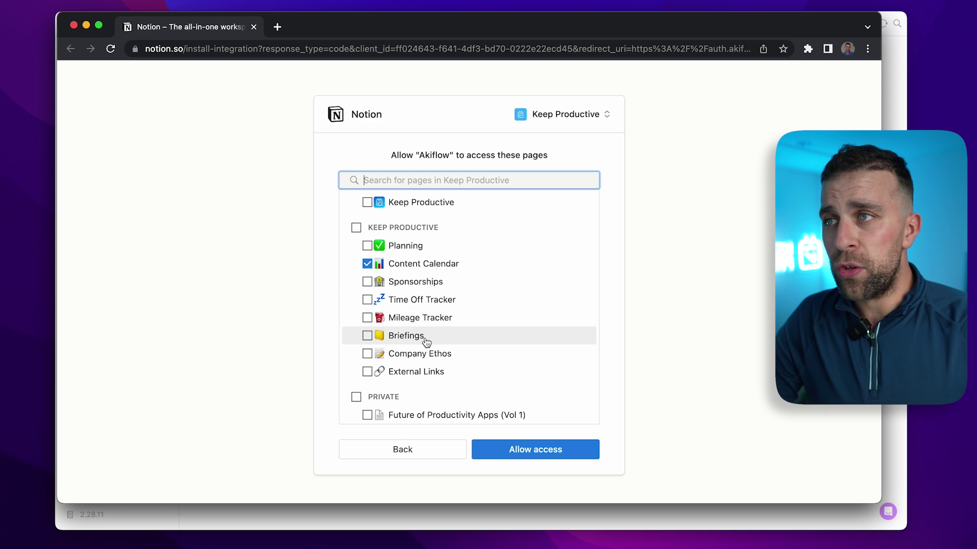
{"action": "left_click", "coordinate": [510, 451]}
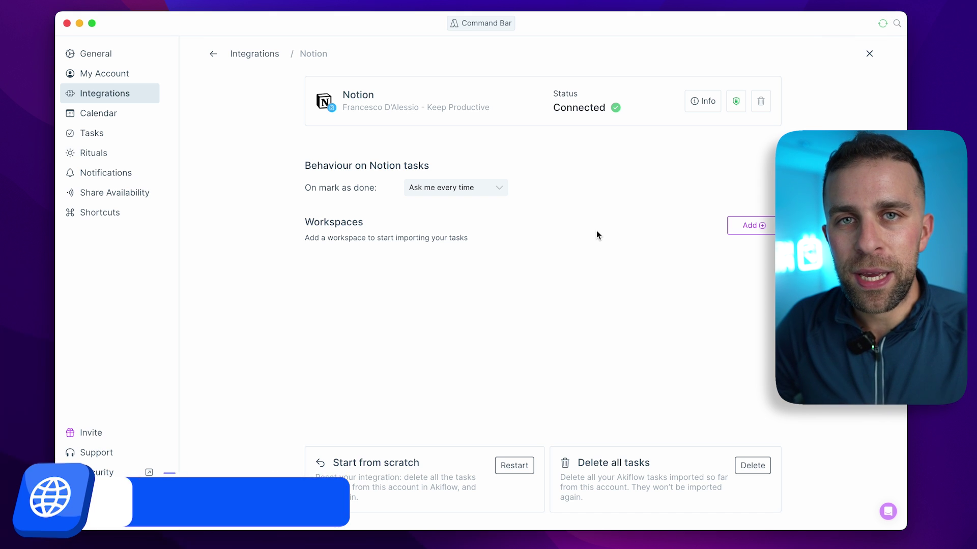
Add Content Calendar as the Notion import workspace, importing all pages
{"action": "left_click", "coordinate": [752, 226]}
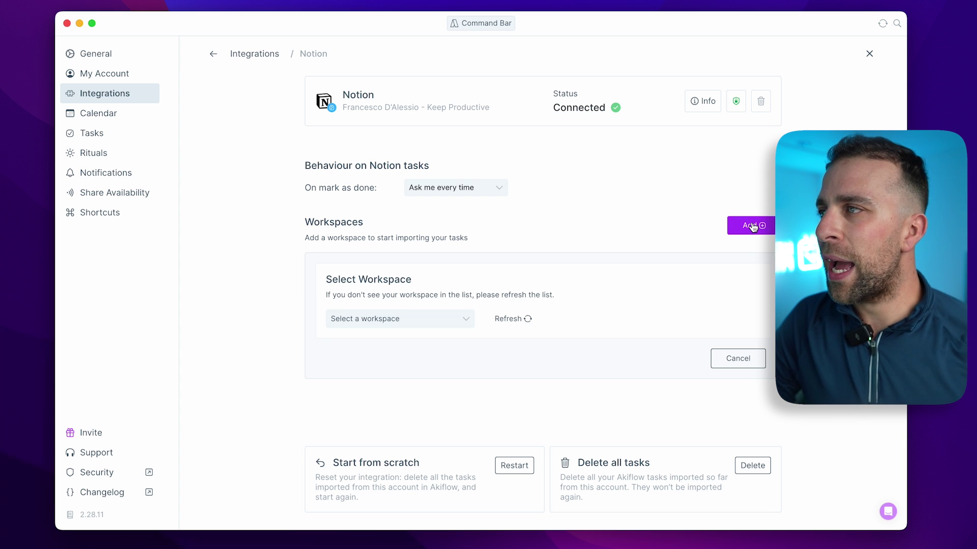
{"action": "left_click", "coordinate": [418, 325]}
{"action": "left_click", "coordinate": [399, 377]}
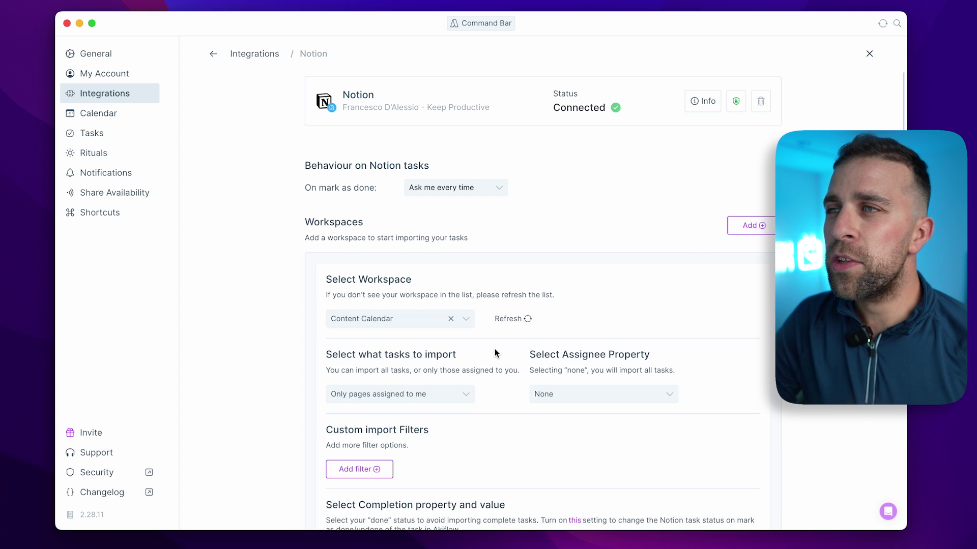
{"action": "scroll", "coordinate": [496, 352], "scroll_direction": "down", "scroll_amount": 5}
{"action": "left_click", "coordinate": [421, 241]}
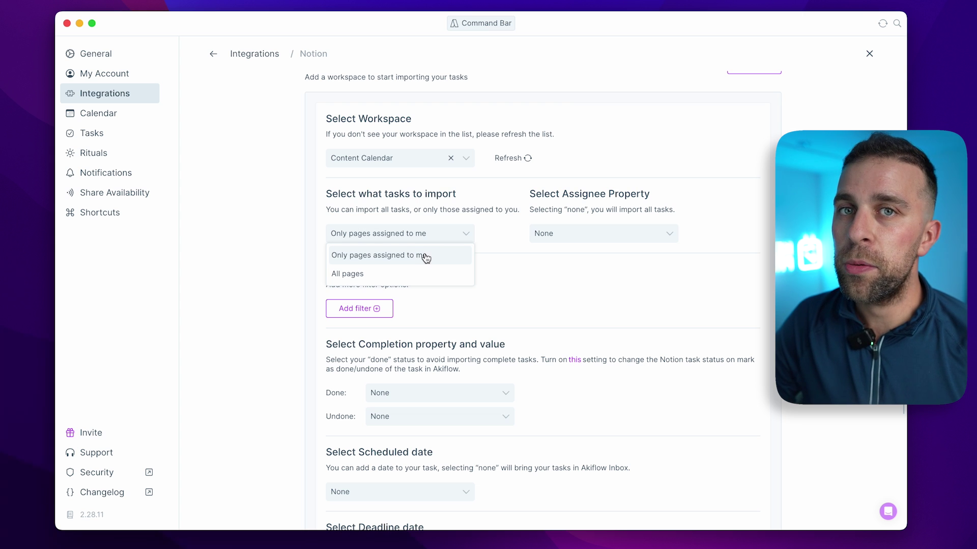
{"action": "left_click", "coordinate": [421, 275]}
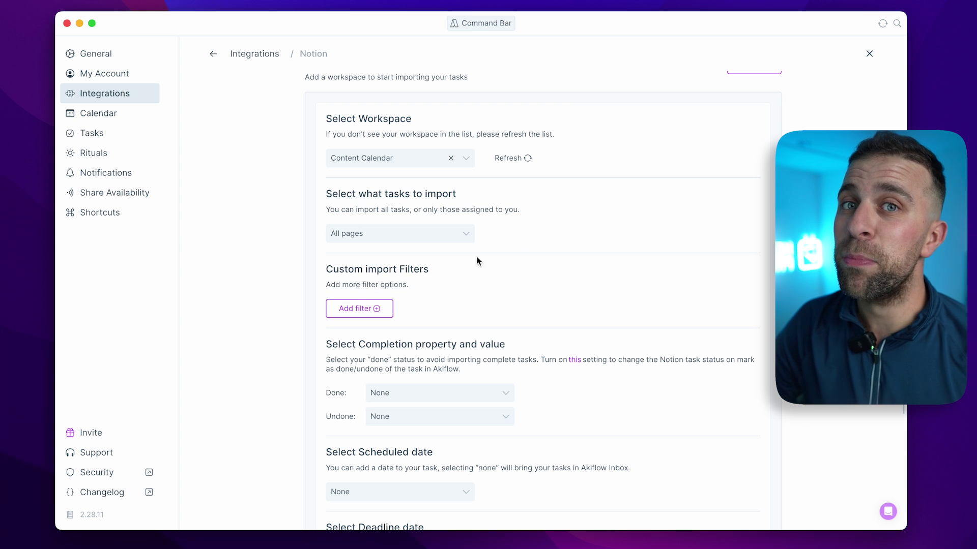
{"action": "left_click", "coordinate": [441, 240]}
{"action": "left_click", "coordinate": [574, 275]}
{"action": "scroll", "coordinate": [574, 276], "scroll_direction": "down", "scroll_amount": 2}
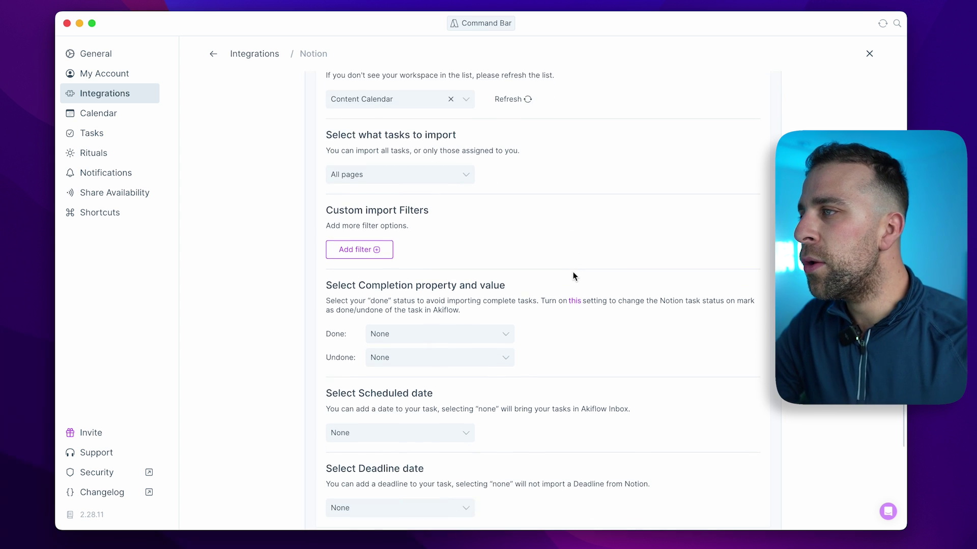
Add a custom filter: Channel contains Keep Productive Main
{"action": "left_click", "coordinate": [373, 252]}
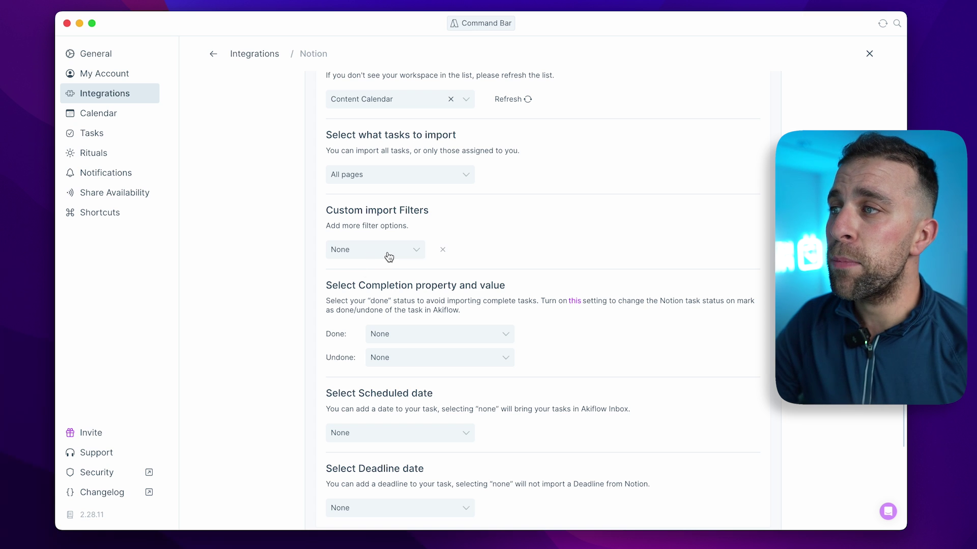
{"action": "left_click", "coordinate": [389, 255]}
{"action": "left_click", "coordinate": [393, 293]}
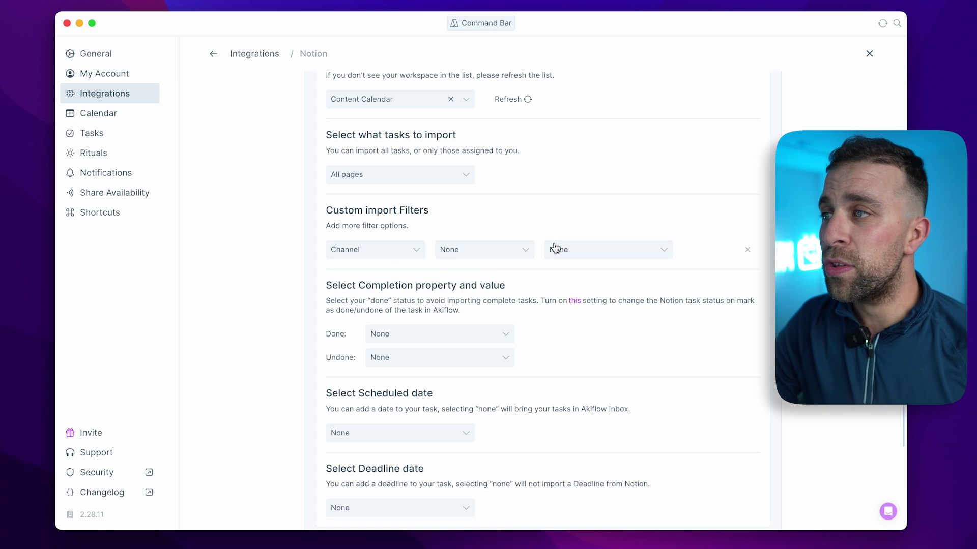
{"action": "left_click", "coordinate": [527, 249]}
{"action": "left_click", "coordinate": [504, 289]}
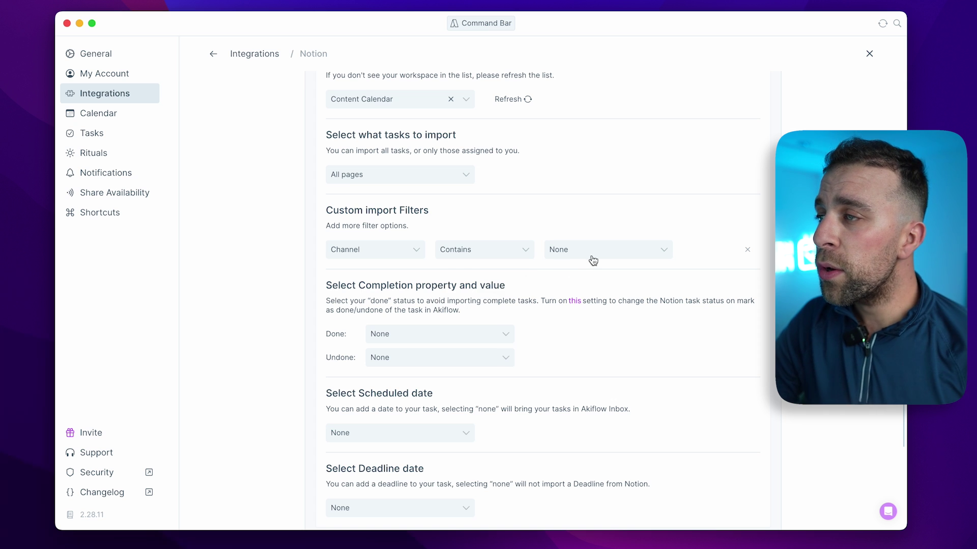
{"action": "left_click", "coordinate": [593, 259]}
{"action": "left_click", "coordinate": [603, 291]}
Map Done to Posted, scheduled date to Edit Date, deadline to Release Date, then save and sync
{"action": "scroll", "coordinate": [554, 275], "scroll_direction": "down", "scroll_amount": 4}
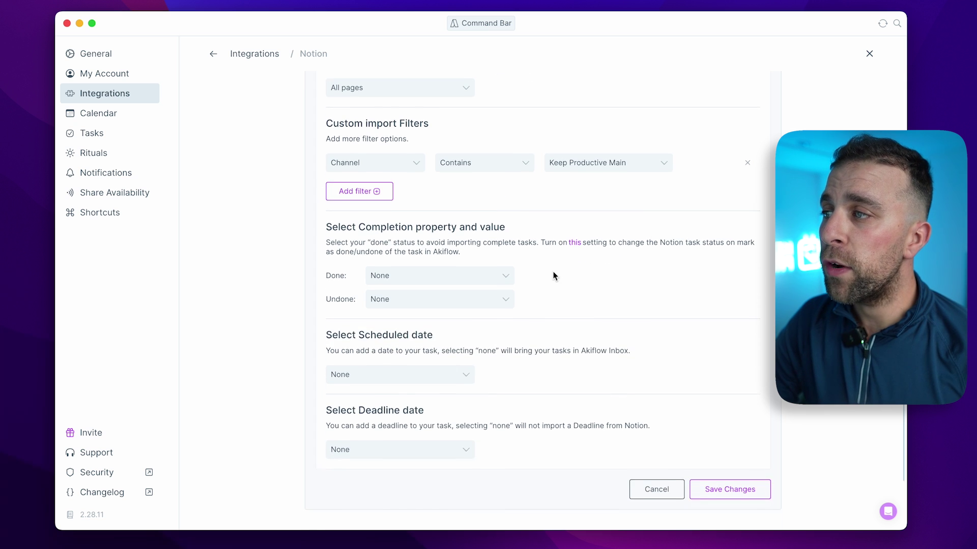
{"action": "left_click", "coordinate": [428, 252]}
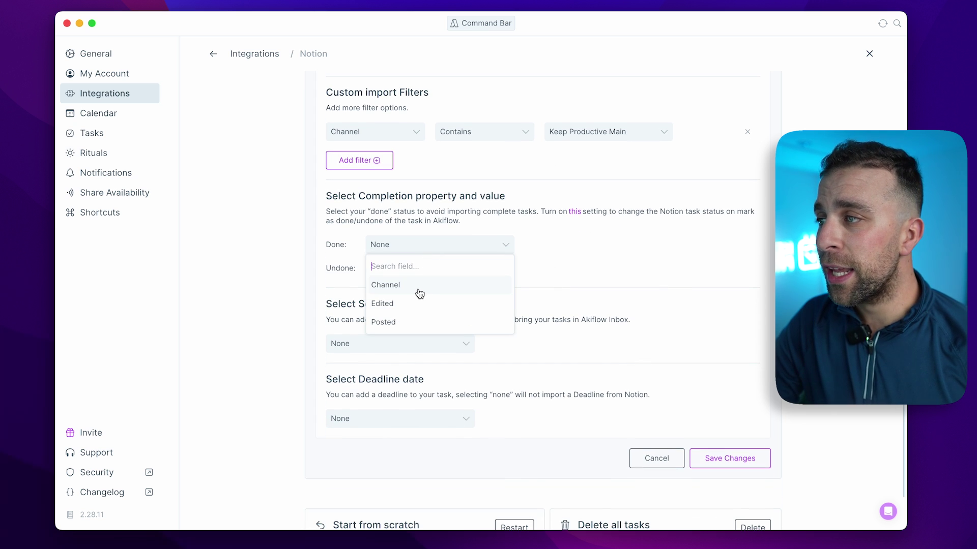
{"action": "left_click", "coordinate": [412, 329]}
{"action": "left_click", "coordinate": [412, 343]}
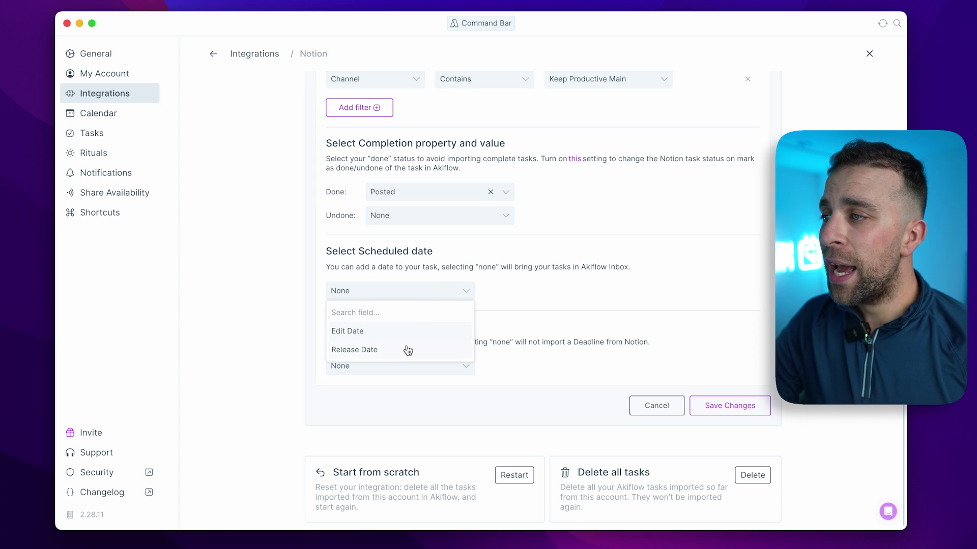
{"action": "left_click", "coordinate": [410, 351]}
{"action": "left_click", "coordinate": [412, 365]}
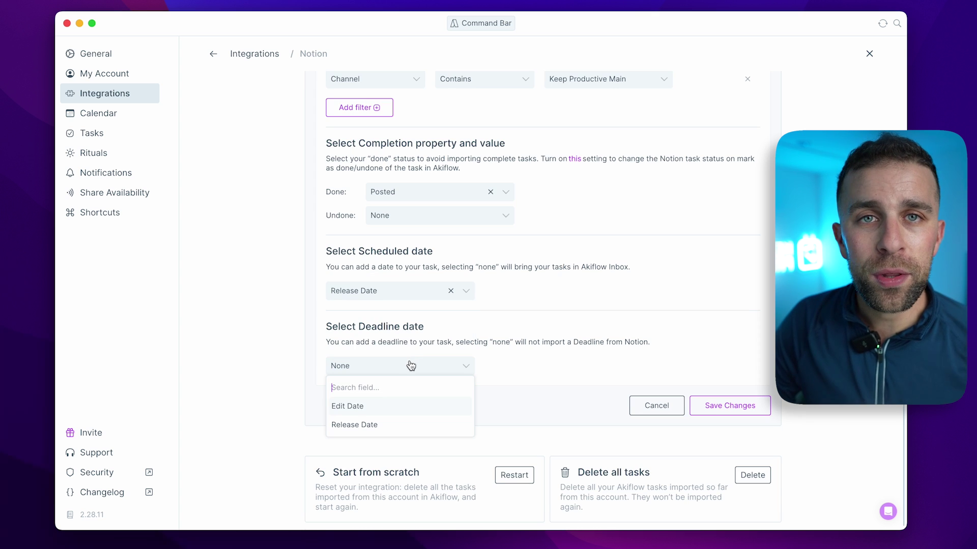
{"action": "left_click", "coordinate": [395, 424]}
{"action": "left_click", "coordinate": [398, 304]}
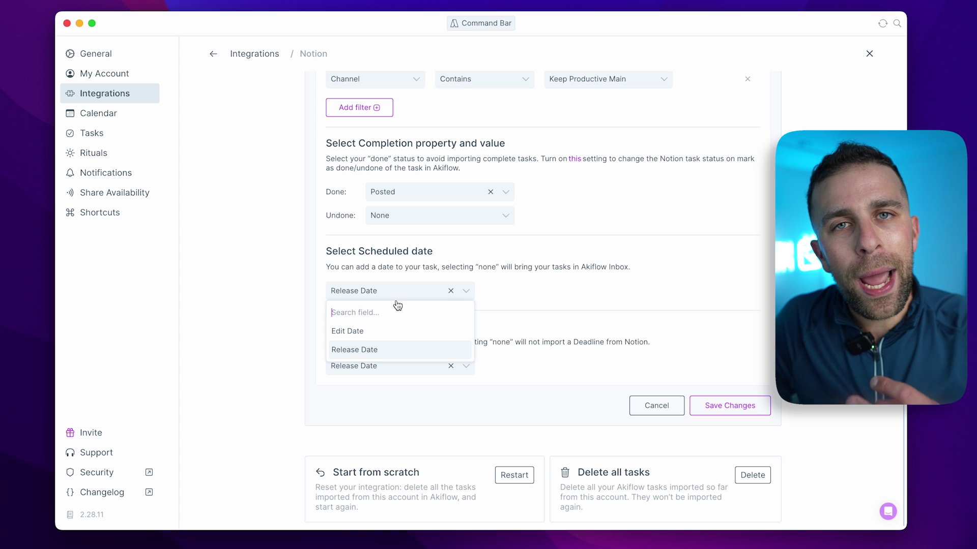
{"action": "left_click", "coordinate": [390, 333]}
{"action": "left_click", "coordinate": [719, 405]}
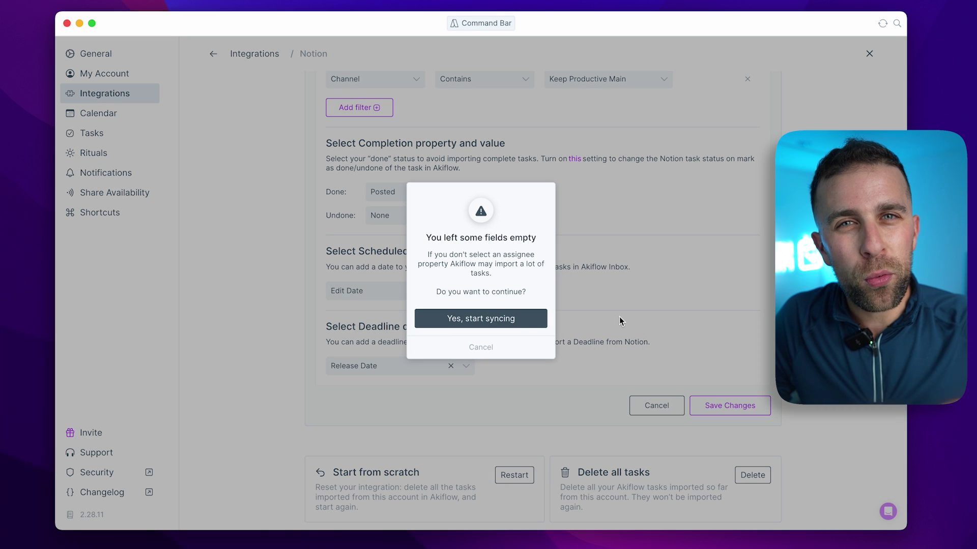
{"action": "left_click", "coordinate": [515, 319]}
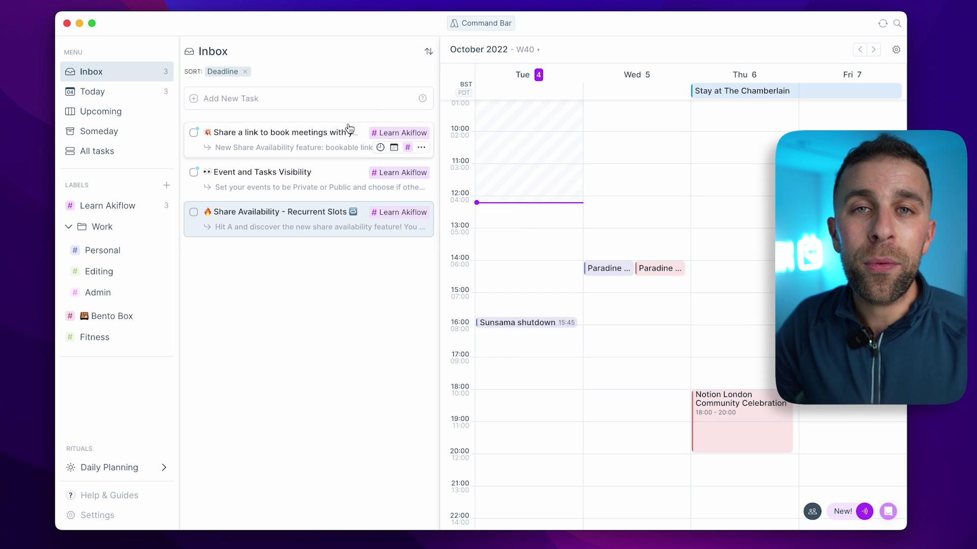
Sync all connected Akiflow accounts to pull in the Notion tasks
{"action": "left_click", "coordinate": [883, 24]}
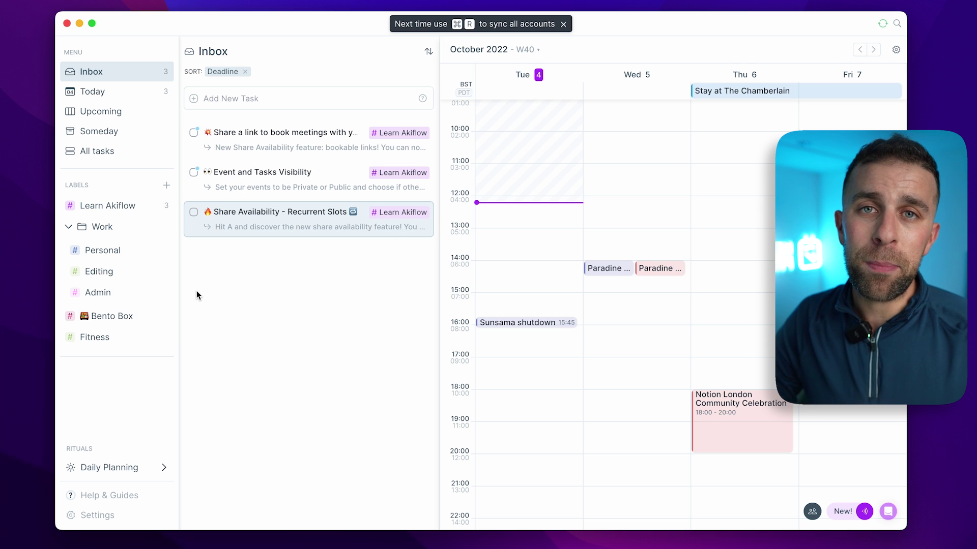
Limit the Content Calendar import to pages assigned to me via the Assigned to property
{"action": "left_click", "coordinate": [118, 515]}
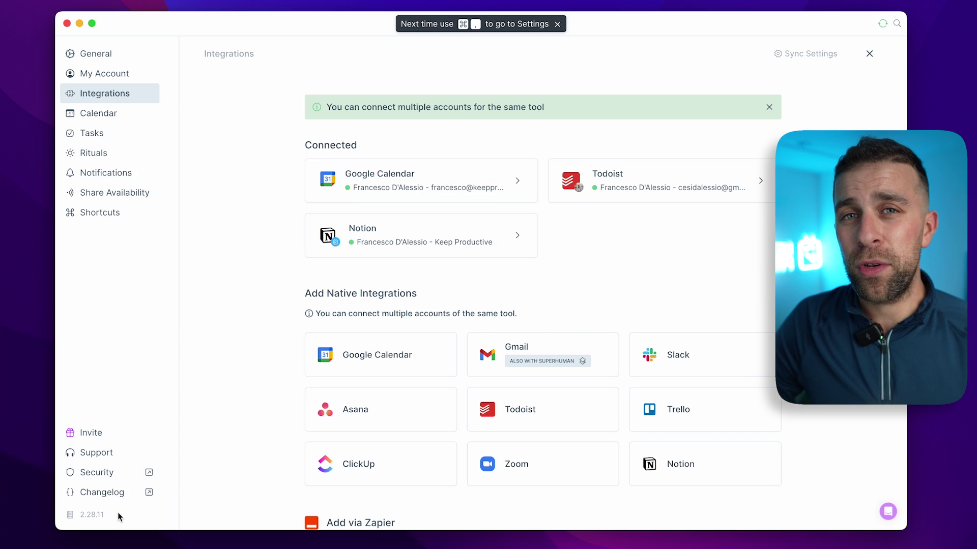
{"action": "left_click", "coordinate": [491, 246]}
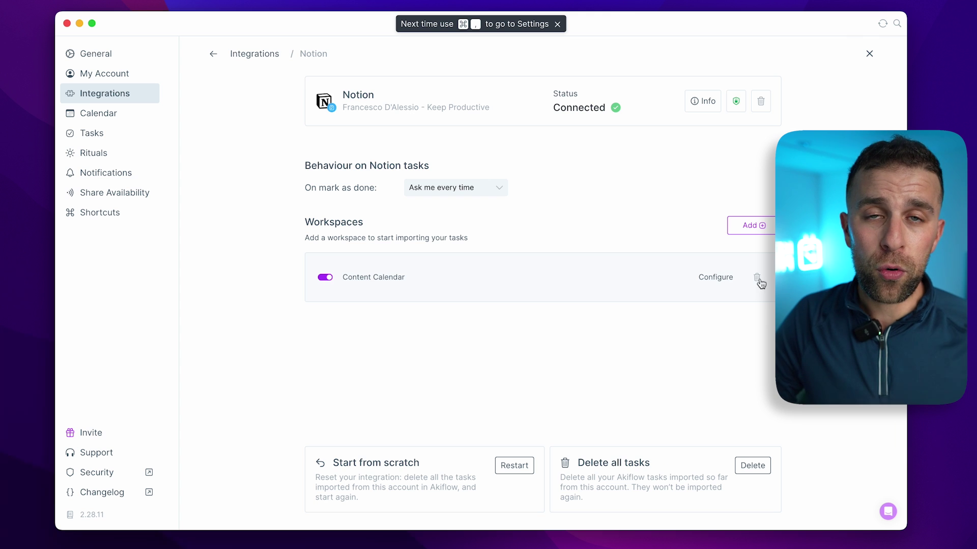
{"action": "left_click", "coordinate": [731, 278]}
{"action": "scroll", "coordinate": [515, 356], "scroll_direction": "down", "scroll_amount": 5}
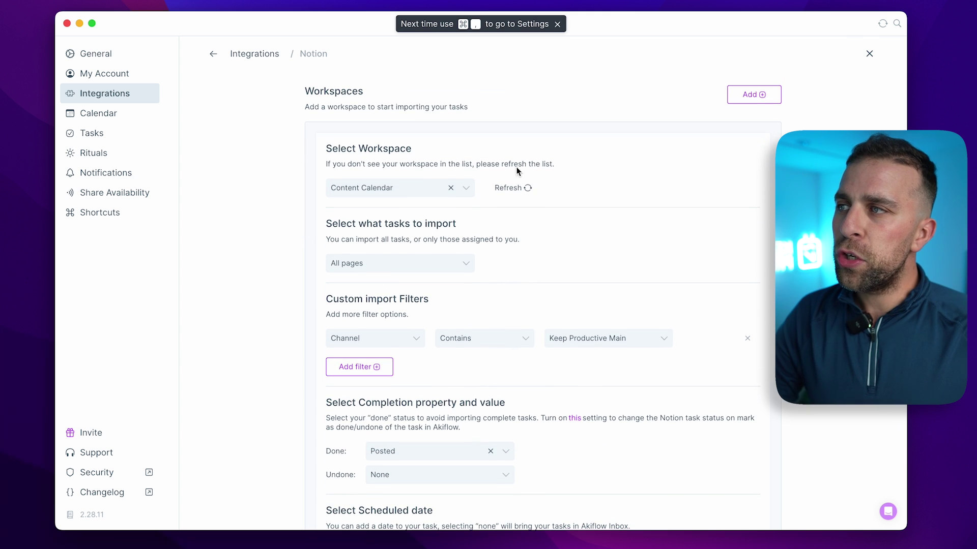
{"action": "left_click", "coordinate": [429, 276]}
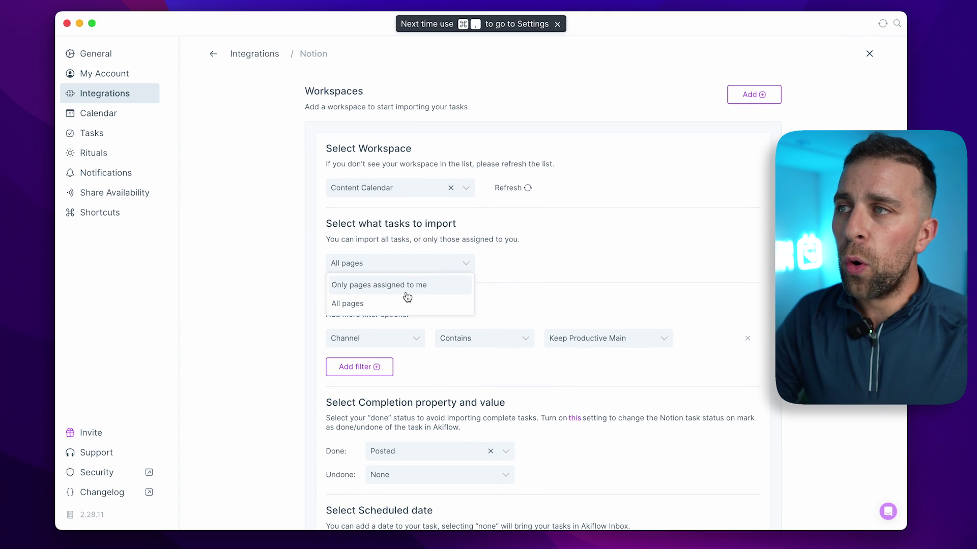
{"action": "left_click", "coordinate": [408, 285]}
{"action": "left_click", "coordinate": [573, 262]}
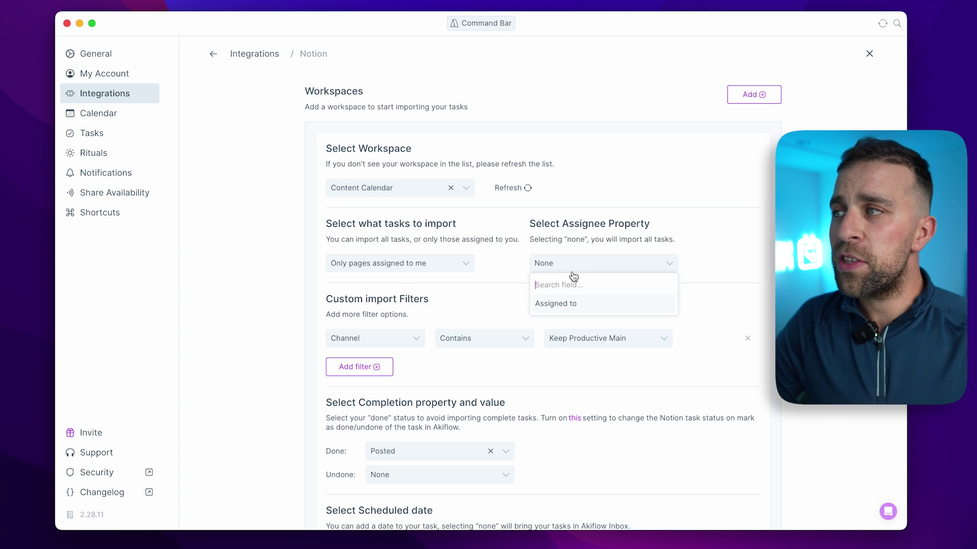
{"action": "left_click", "coordinate": [577, 305]}
Remove the Channel filter, set Undone to Posted, and save the configuration
{"action": "scroll", "coordinate": [460, 232], "scroll_direction": "down", "scroll_amount": 2}
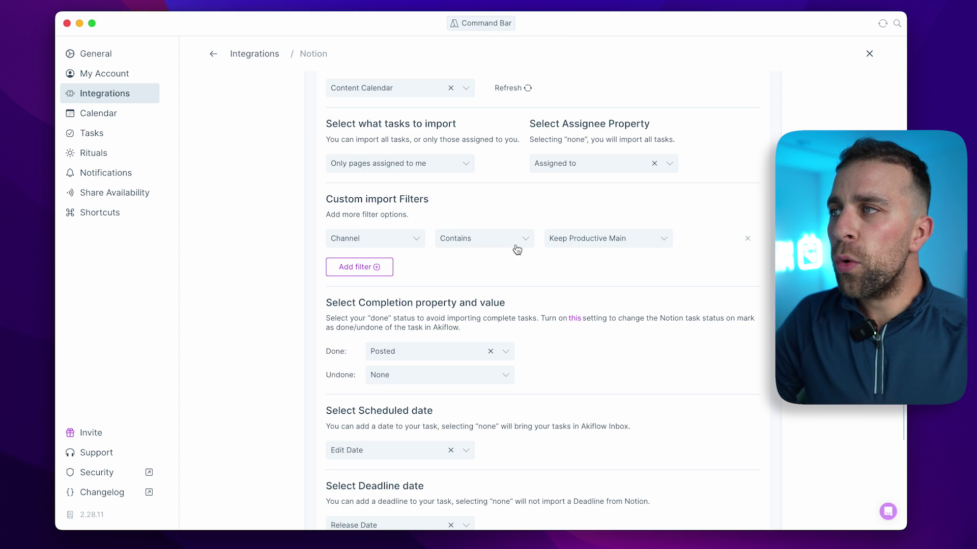
{"action": "left_click", "coordinate": [747, 238]}
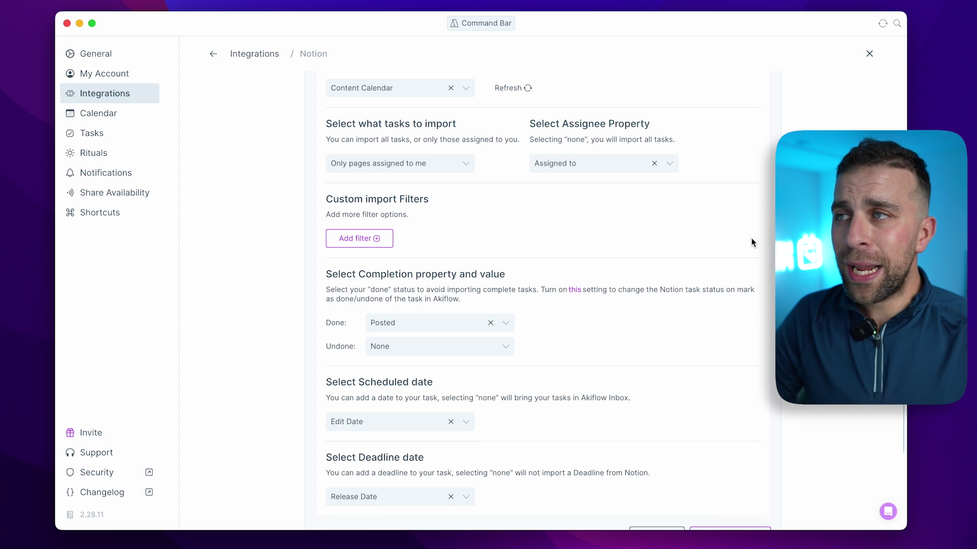
{"action": "scroll", "coordinate": [584, 338], "scroll_direction": "down", "scroll_amount": 2}
{"action": "left_click", "coordinate": [479, 291]}
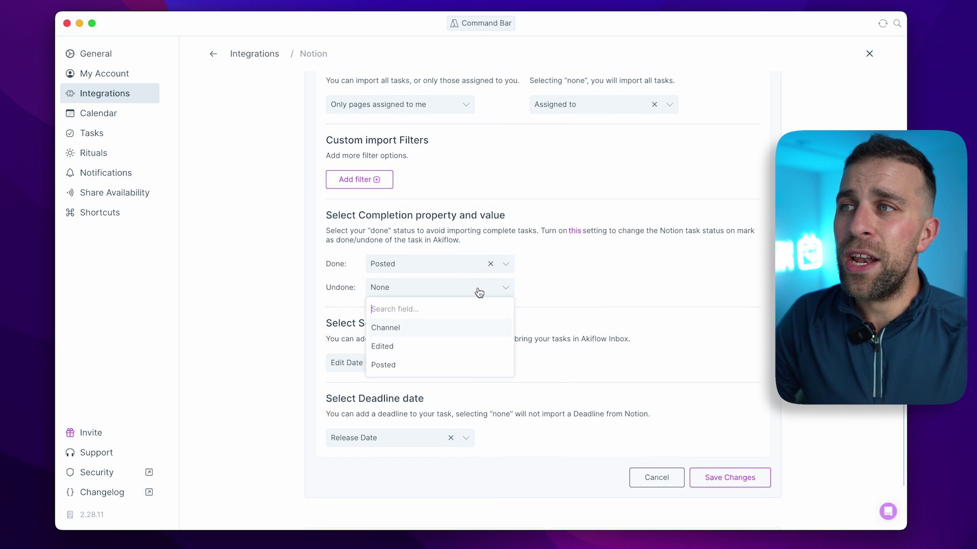
{"action": "left_click", "coordinate": [387, 365]}
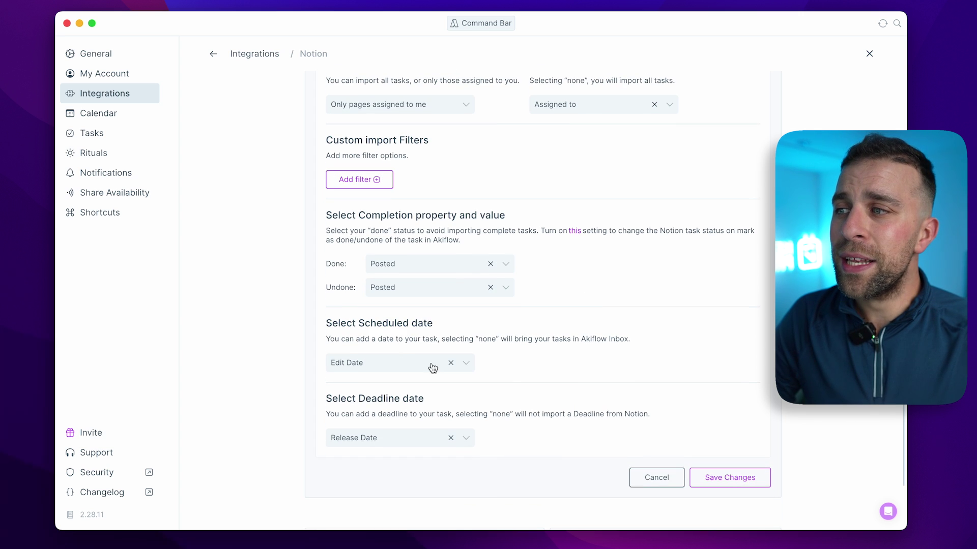
{"action": "left_click", "coordinate": [743, 480]}
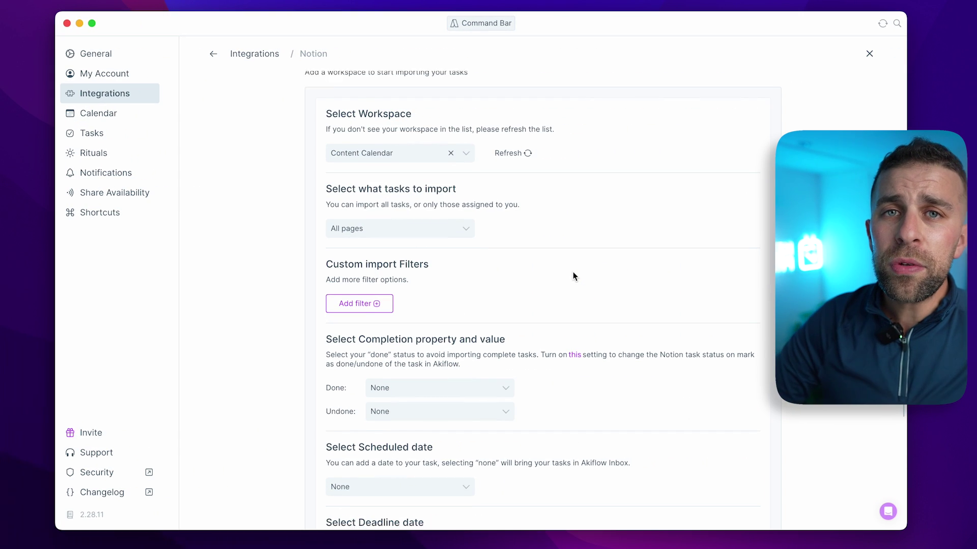
Re-add the Channel contains Keep Productive Main filter to the Content Calendar import
{"action": "scroll", "coordinate": [574, 274], "scroll_direction": "down", "scroll_amount": 2}
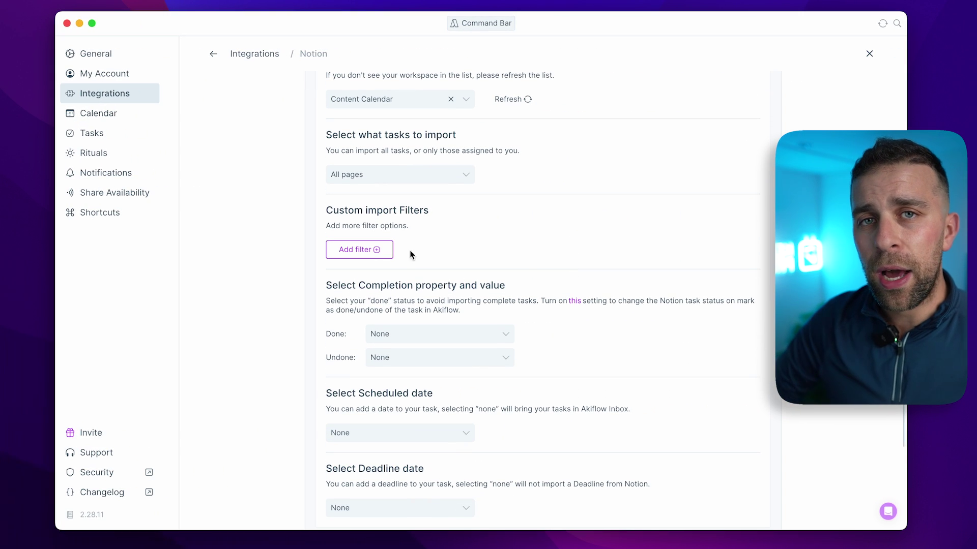
{"action": "left_click", "coordinate": [373, 256]}
{"action": "left_click", "coordinate": [389, 256]}
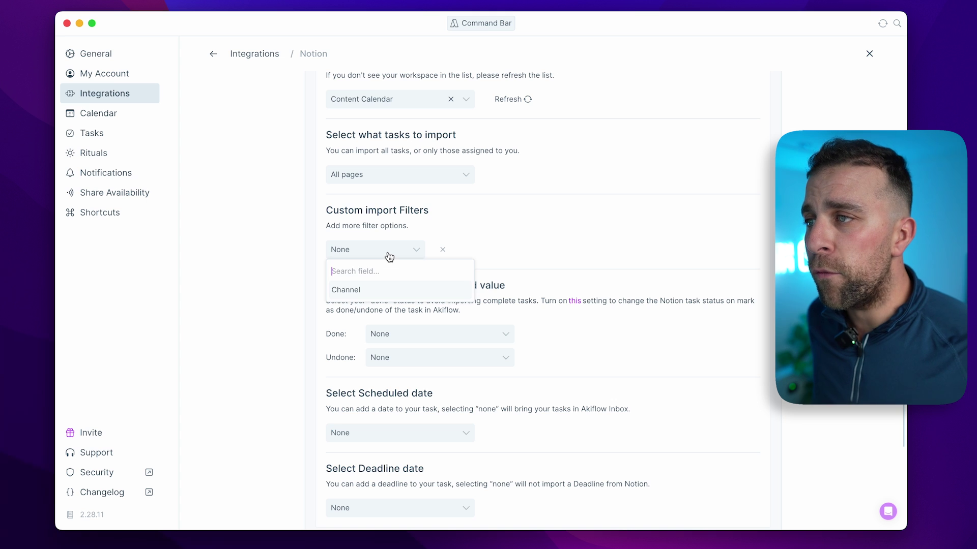
{"action": "left_click", "coordinate": [394, 291]}
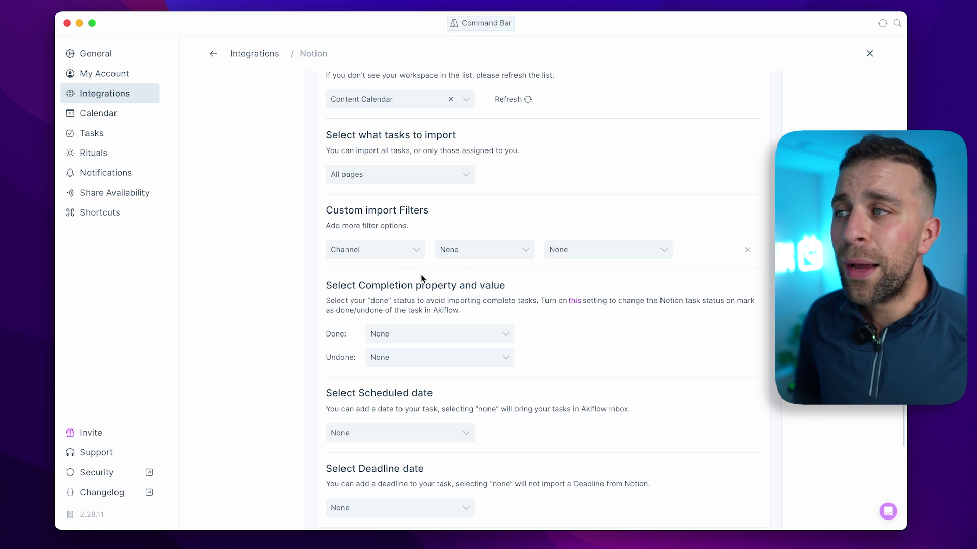
{"action": "left_click", "coordinate": [527, 248]}
{"action": "left_click", "coordinate": [502, 291]}
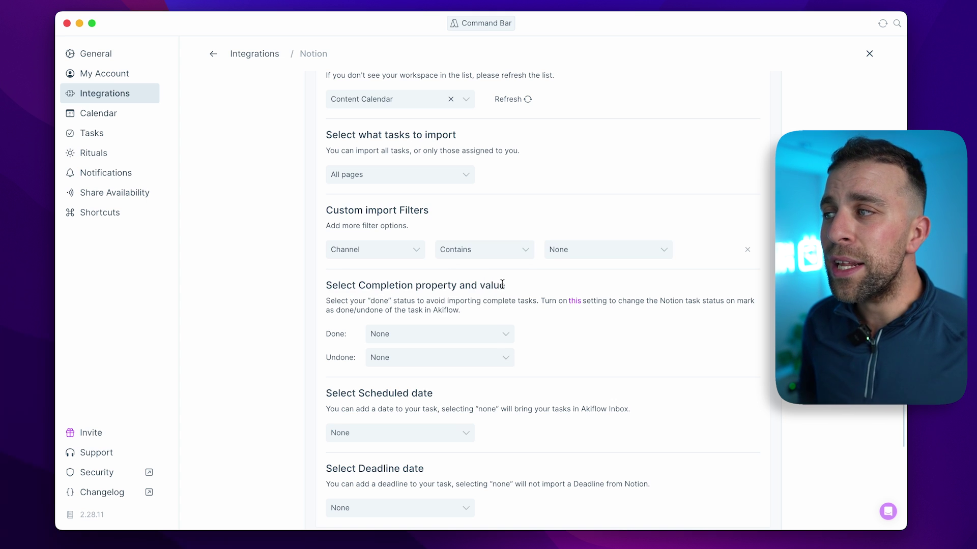
{"action": "left_click", "coordinate": [594, 258]}
{"action": "left_click", "coordinate": [602, 291]}
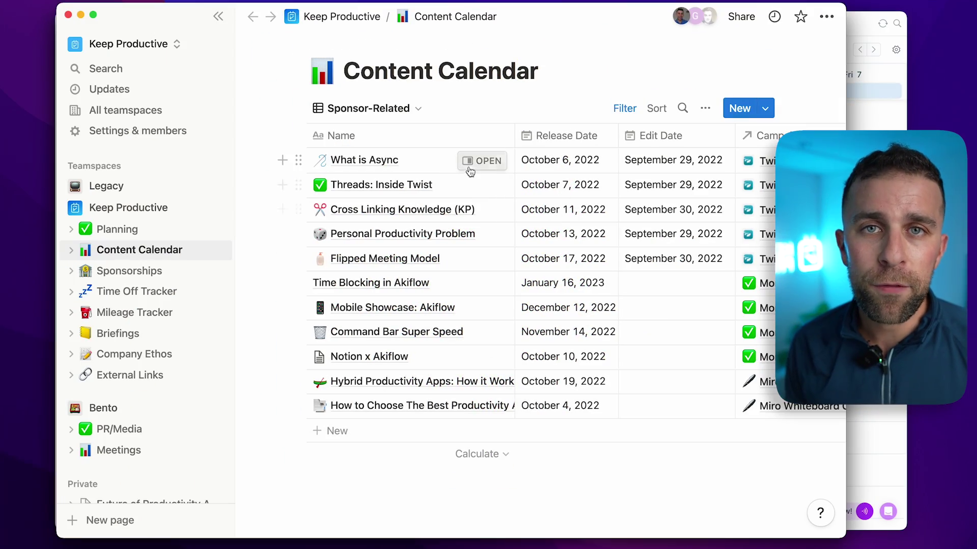
Assign the What is Async page to the account owner in Notion
{"action": "left_click", "coordinate": [469, 162]}
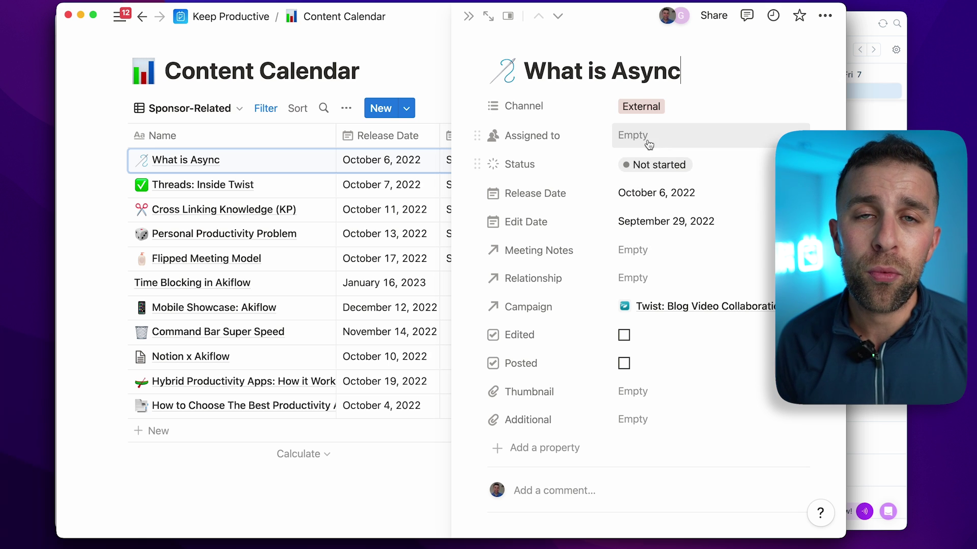
{"action": "left_click", "coordinate": [649, 145]}
{"action": "left_click", "coordinate": [658, 184]}
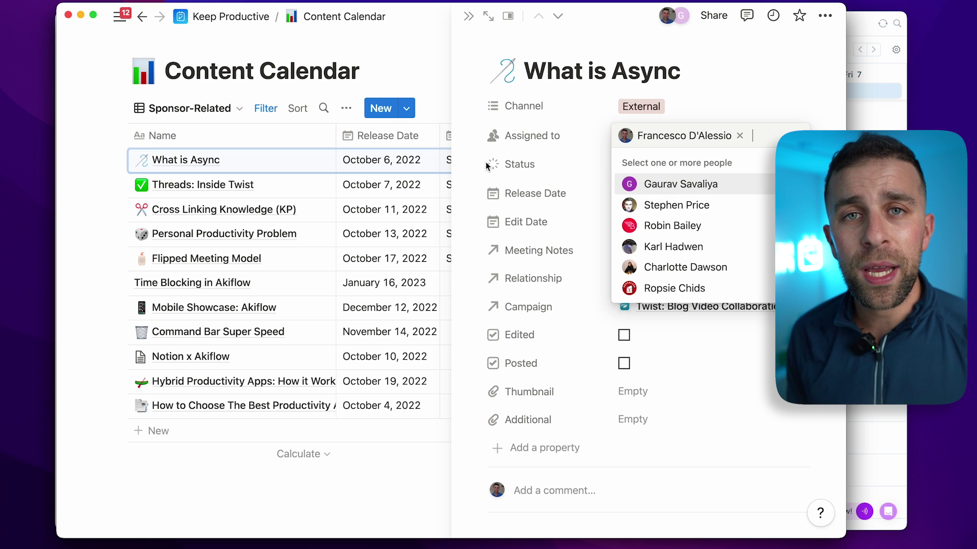
{"action": "left_click", "coordinate": [344, 200]}
Assign Threads: Inside Twist to the account owner and add the Keep Productive Main channel
{"action": "left_click", "coordinate": [306, 186]}
{"action": "left_click", "coordinate": [636, 136]}
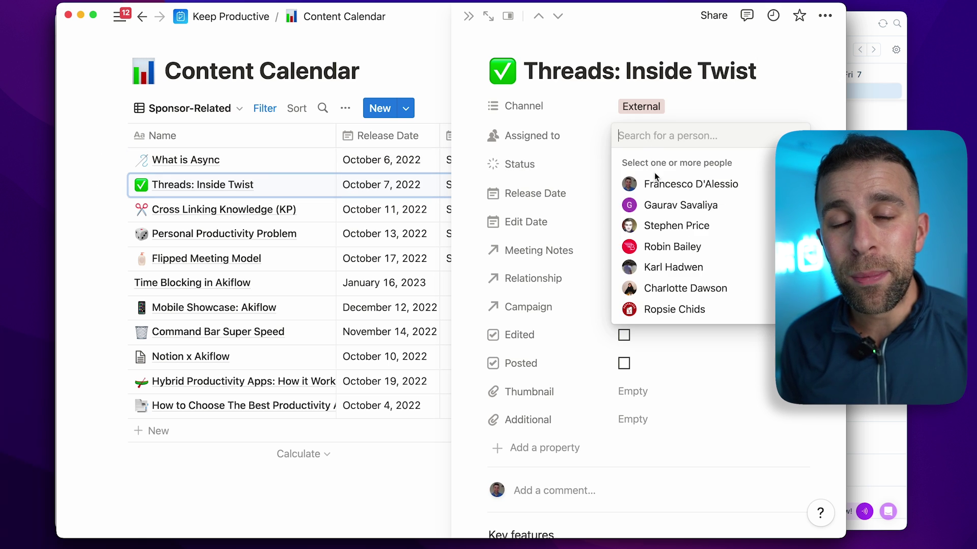
{"action": "left_click", "coordinate": [662, 184]}
{"action": "left_click", "coordinate": [702, 113]}
{"action": "left_click", "coordinate": [687, 108]}
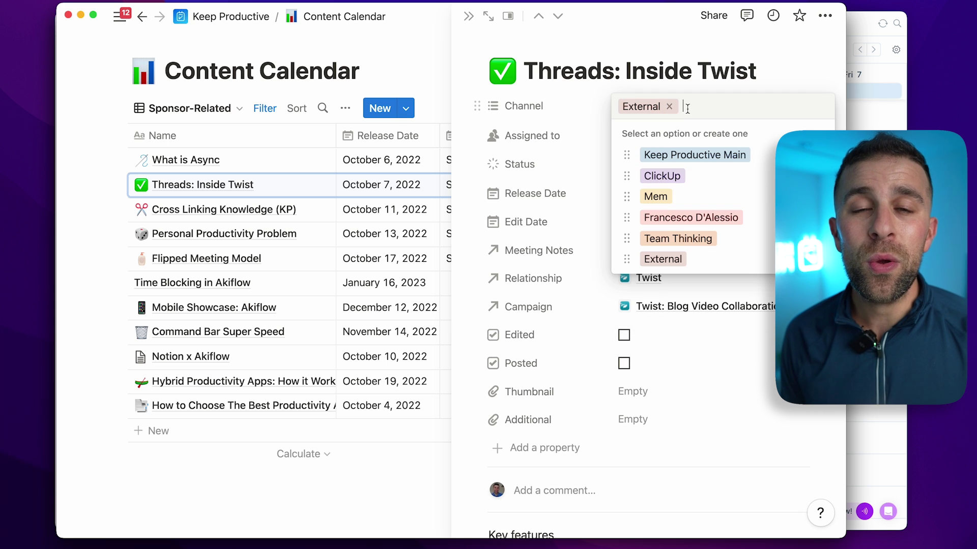
{"action": "left_click", "coordinate": [690, 161]}
{"action": "left_click", "coordinate": [697, 90]}
{"action": "key", "text": "super+Tab"}
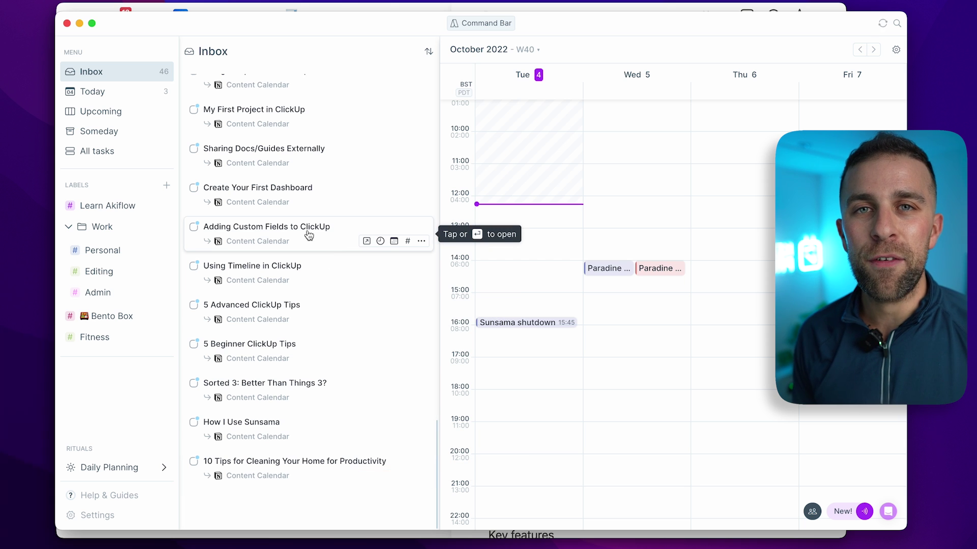
{"action": "left_click_drag", "start_coordinate": [307, 230], "coordinate": [529, 219]}
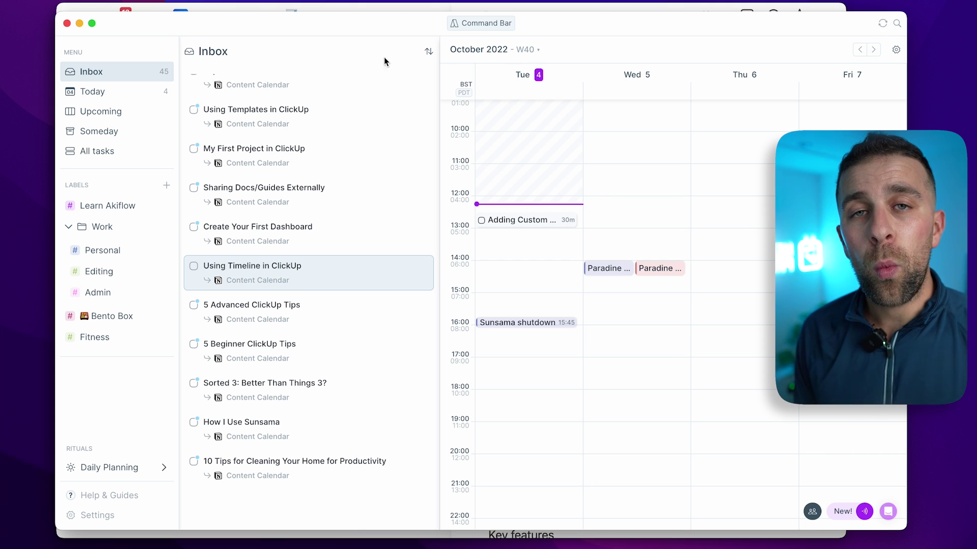
{"action": "left_click", "coordinate": [145, 97]}
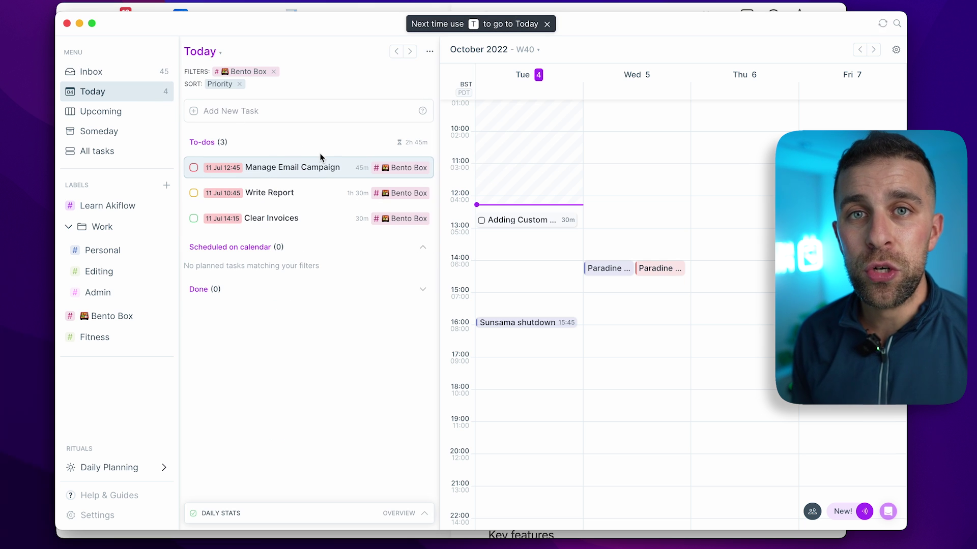
{"action": "left_click", "coordinate": [273, 72]}
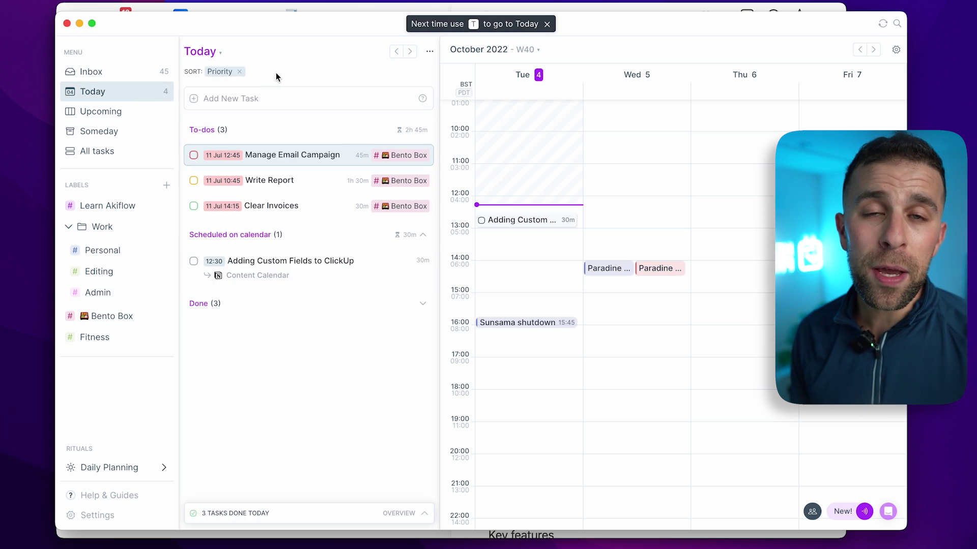
{"action": "left_click", "coordinate": [240, 72]}
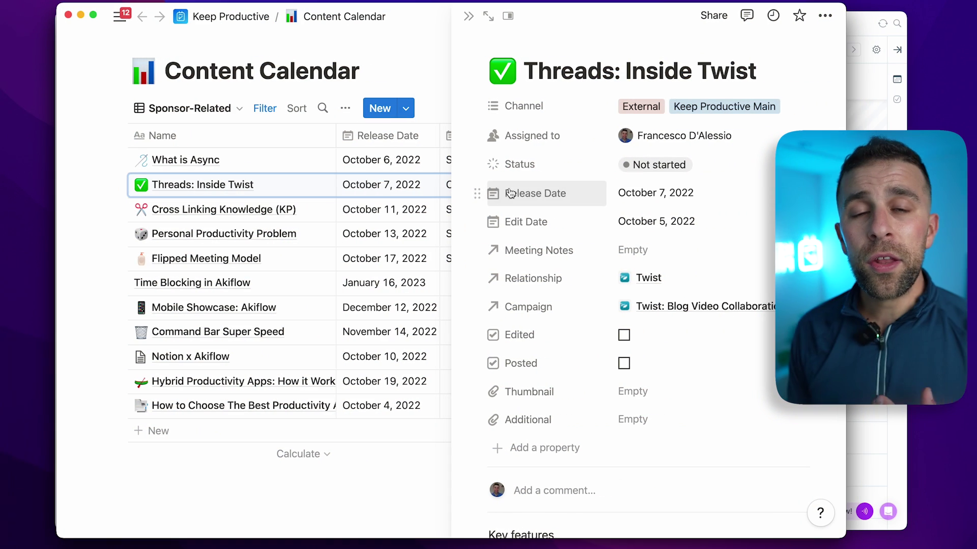
Move Release Date below Edit Date, sync all Akiflow accounts, and open Settings from the Inbox
{"action": "left_click_drag", "start_coordinate": [477, 193], "coordinate": [478, 226]}
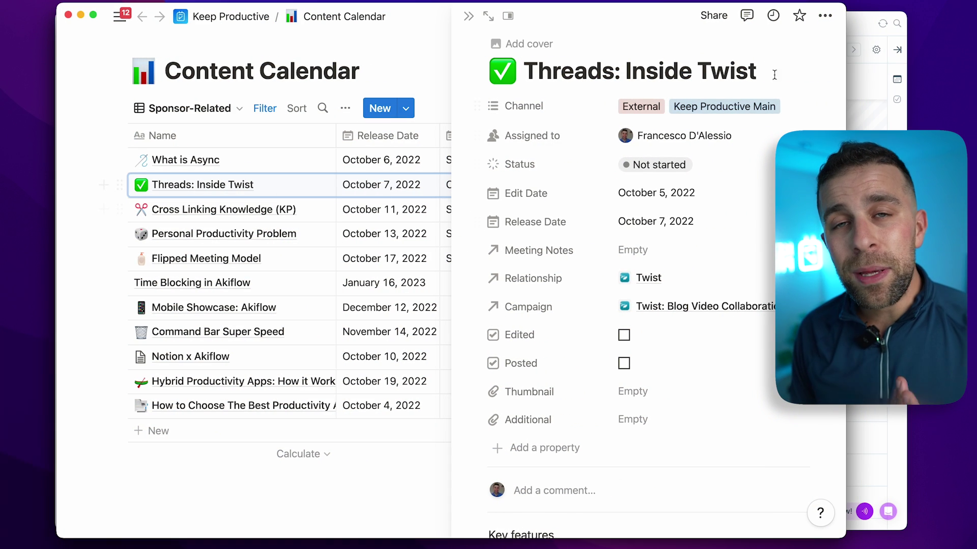
{"action": "left_click", "coordinate": [868, 81]}
{"action": "left_click", "coordinate": [882, 27]}
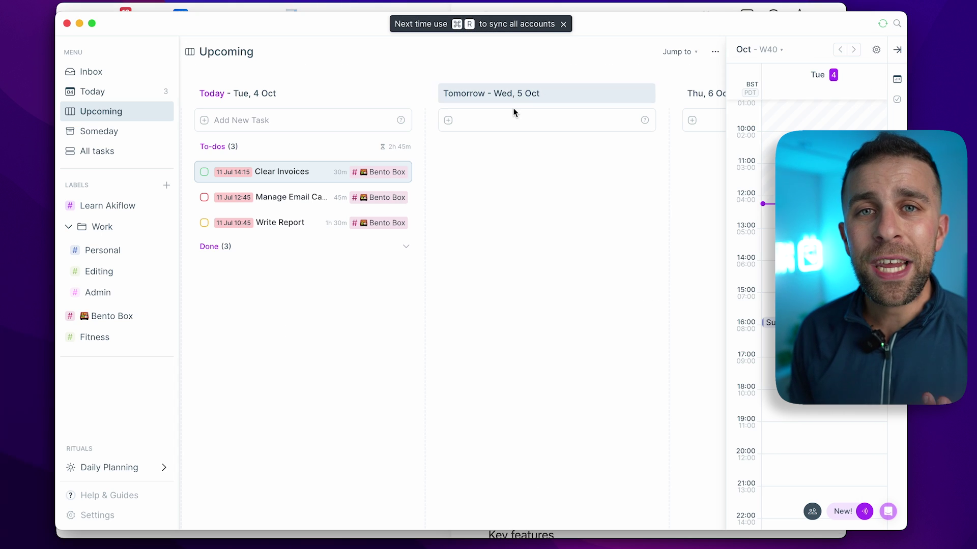
{"action": "left_click", "coordinate": [150, 72]}
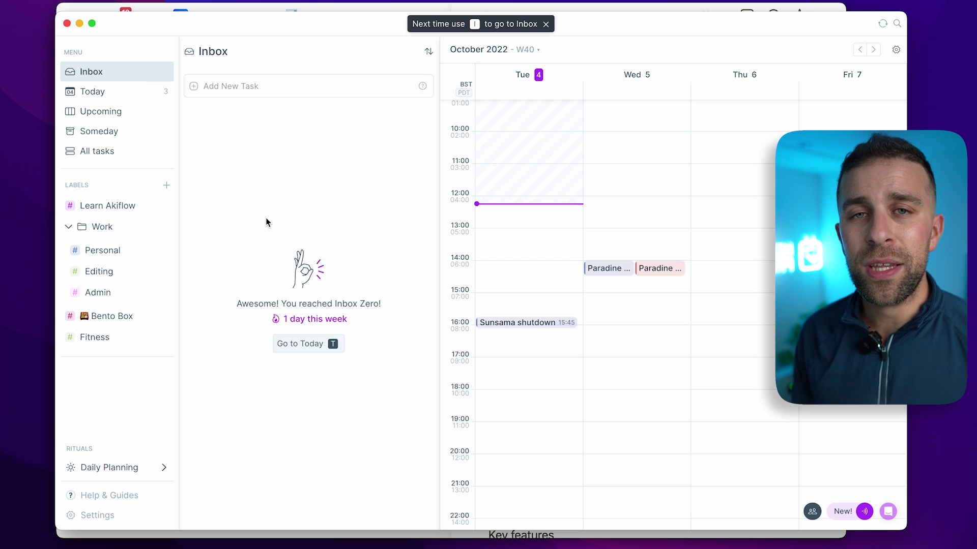
{"action": "left_click", "coordinate": [142, 516]}
Save the Content Calendar import with Edit Date as scheduled date and no deadline, confirming the sync
{"action": "left_click", "coordinate": [490, 241]}
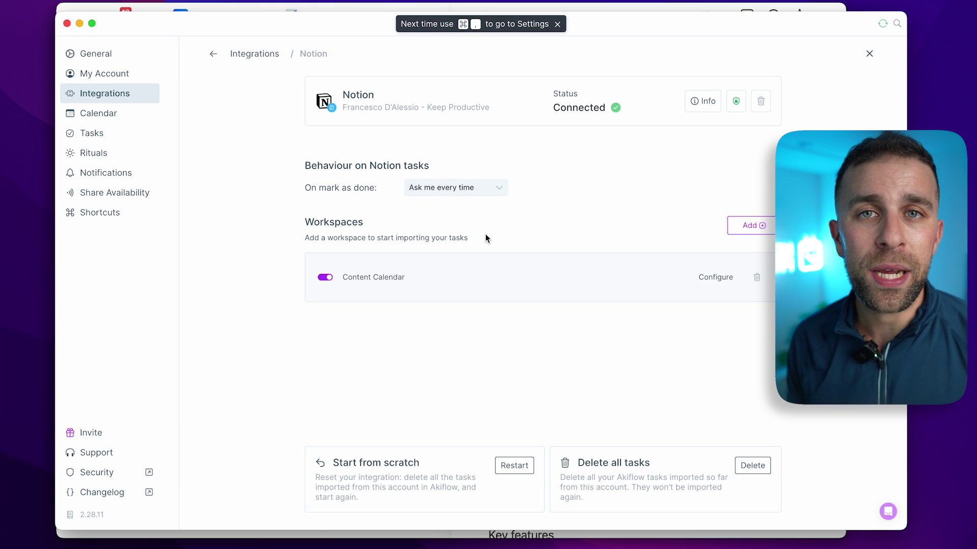
{"action": "left_click", "coordinate": [725, 282]}
{"action": "scroll", "coordinate": [542, 404], "scroll_direction": "down", "scroll_amount": 5}
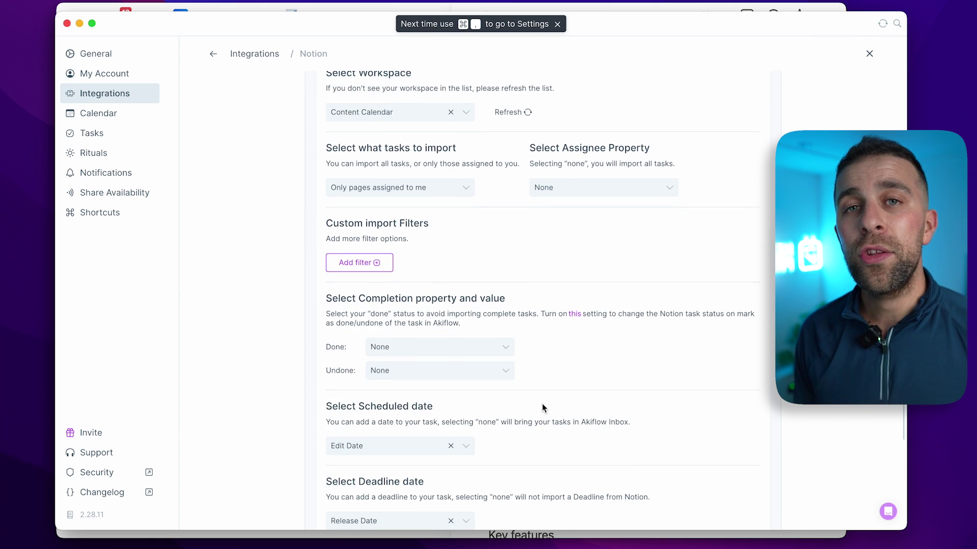
{"action": "scroll", "coordinate": [542, 404], "scroll_direction": "down", "scroll_amount": 1}
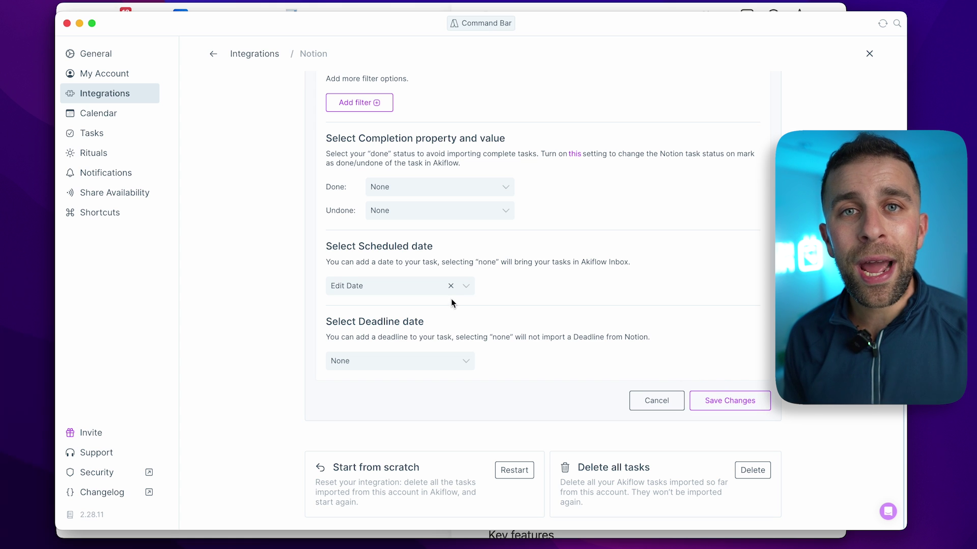
{"action": "left_click", "coordinate": [746, 409]}
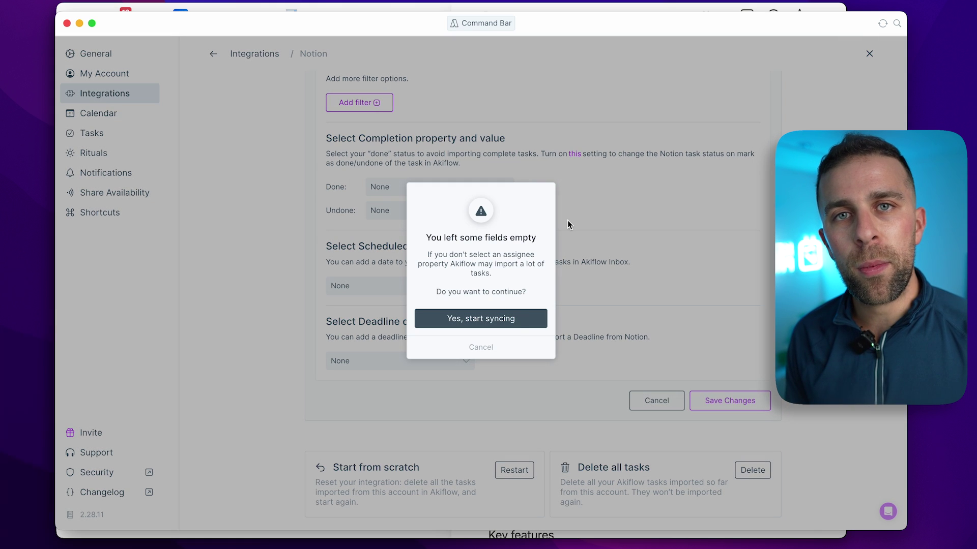
{"action": "left_click", "coordinate": [500, 319]}
{"action": "left_click", "coordinate": [870, 54]}
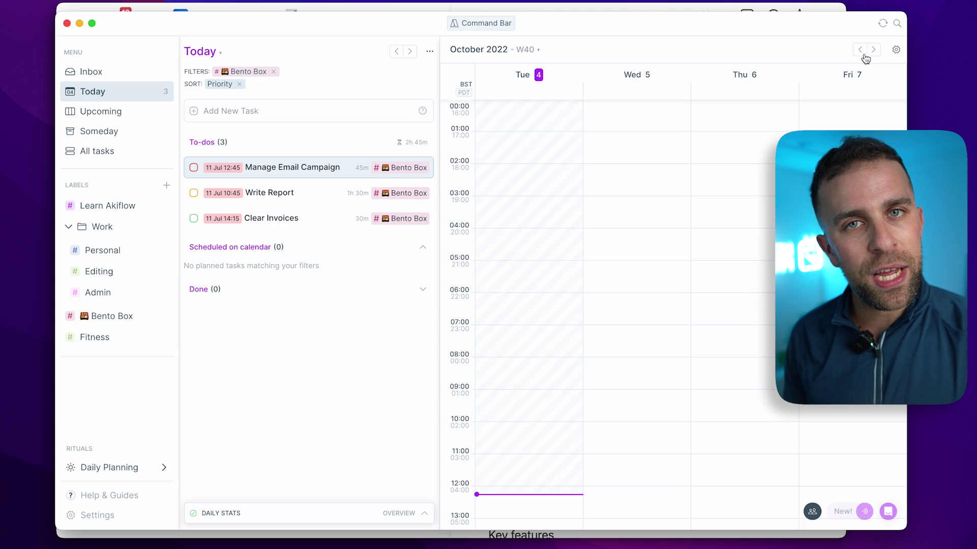
Sync the Inbox down to Inbox Zero and open the Notion integration settings
{"action": "left_click", "coordinate": [112, 79]}
{"action": "left_click", "coordinate": [882, 24]}
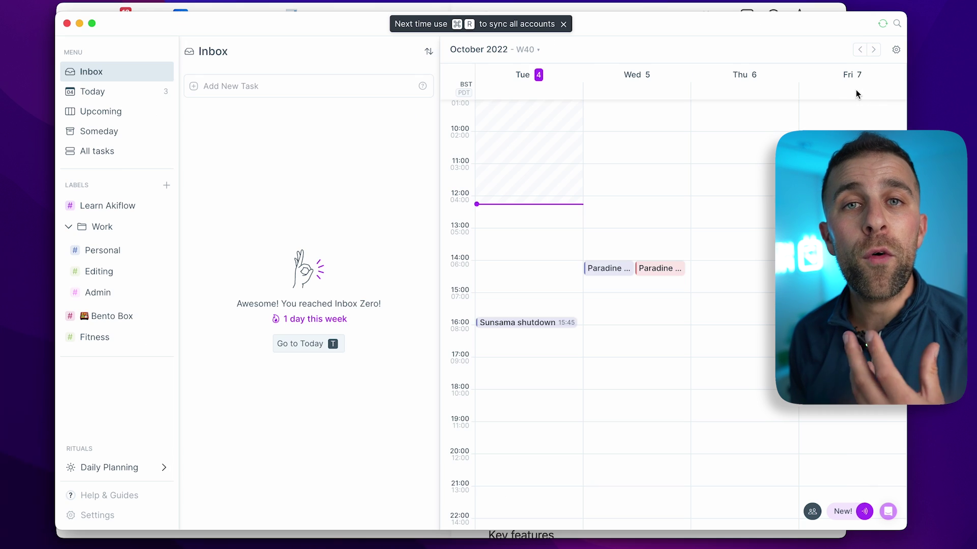
{"action": "left_click", "coordinate": [121, 515]}
{"action": "left_click", "coordinate": [475, 236]}
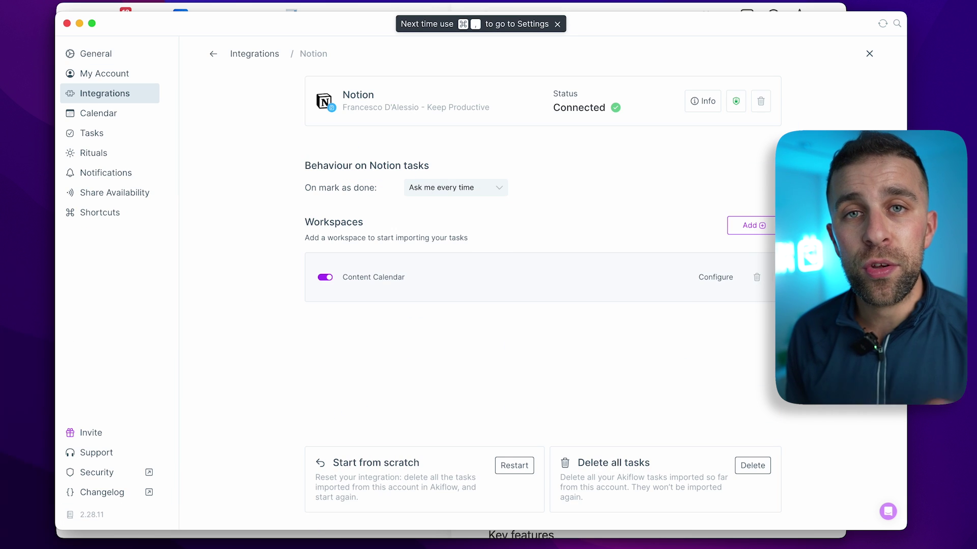
Expand the Content Calendar workspace settings and bring up the choice of which tasks to import
{"action": "left_click", "coordinate": [718, 277]}
{"action": "scroll", "coordinate": [511, 330], "scroll_direction": "down", "scroll_amount": 3}
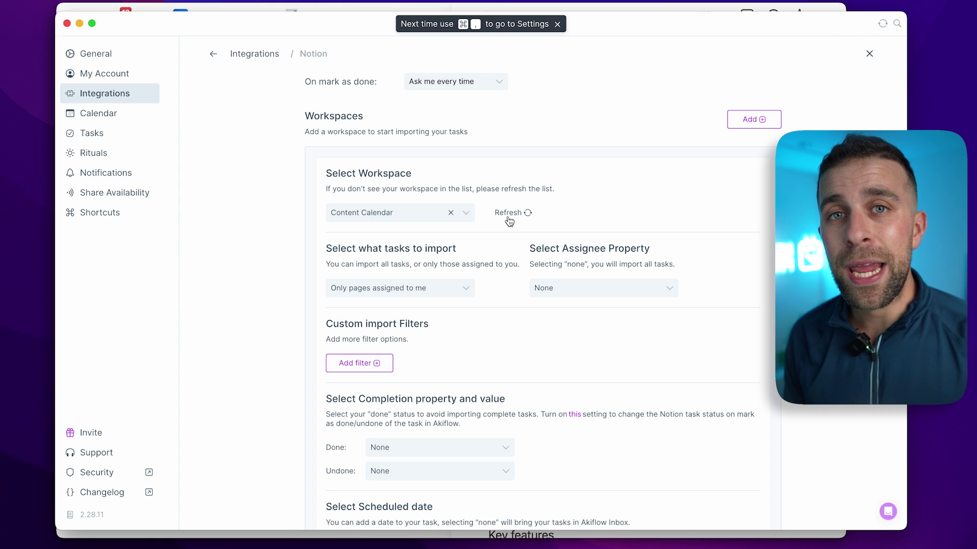
{"action": "scroll", "coordinate": [517, 284], "scroll_direction": "down", "scroll_amount": 2}
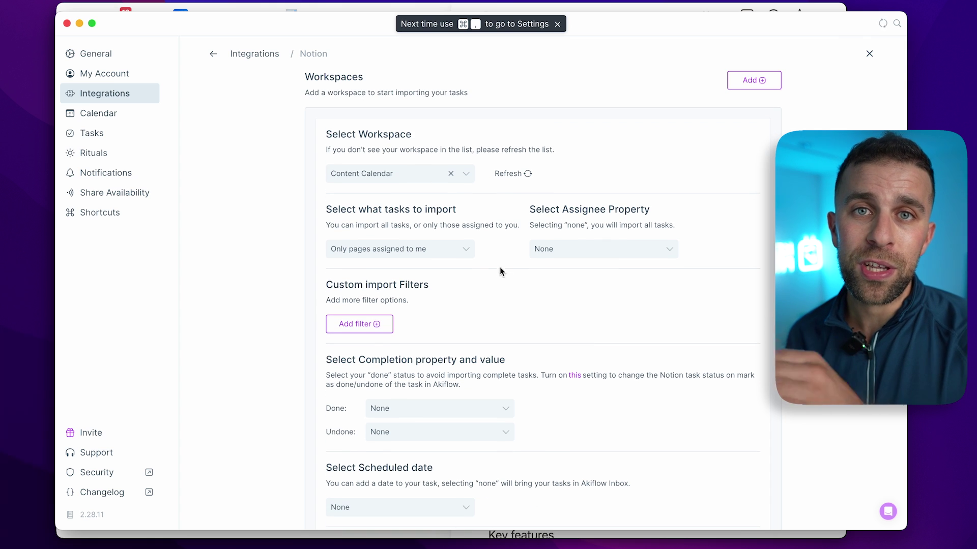
{"action": "left_click", "coordinate": [460, 248]}
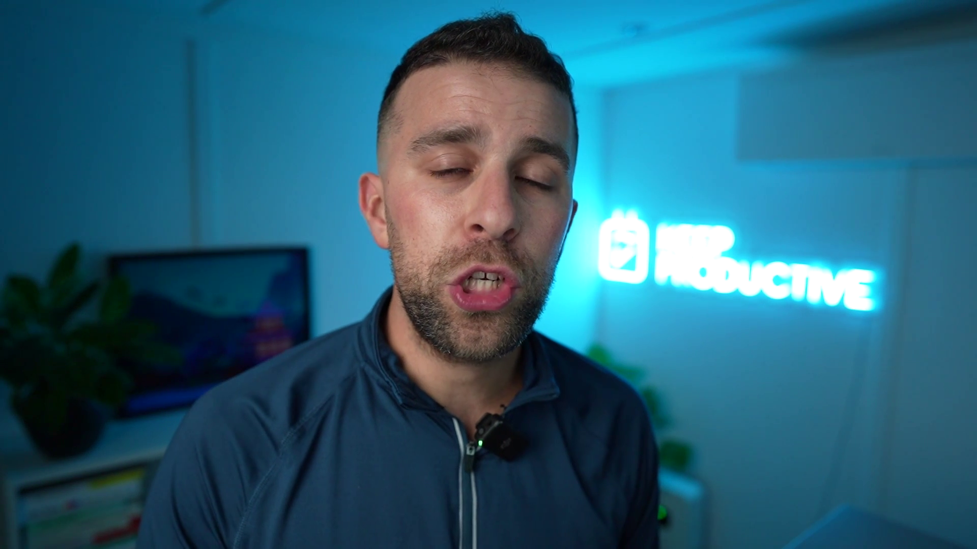